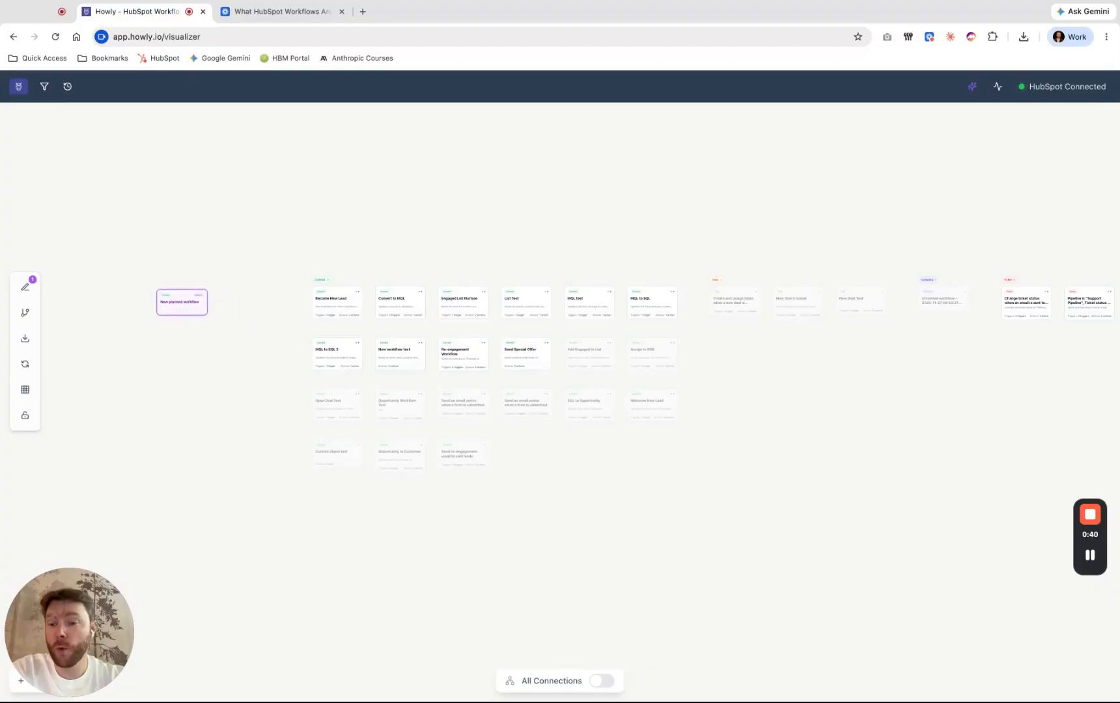
- Open the new planned workflow's details and review its available object types, keeping Contact
click(182, 303)
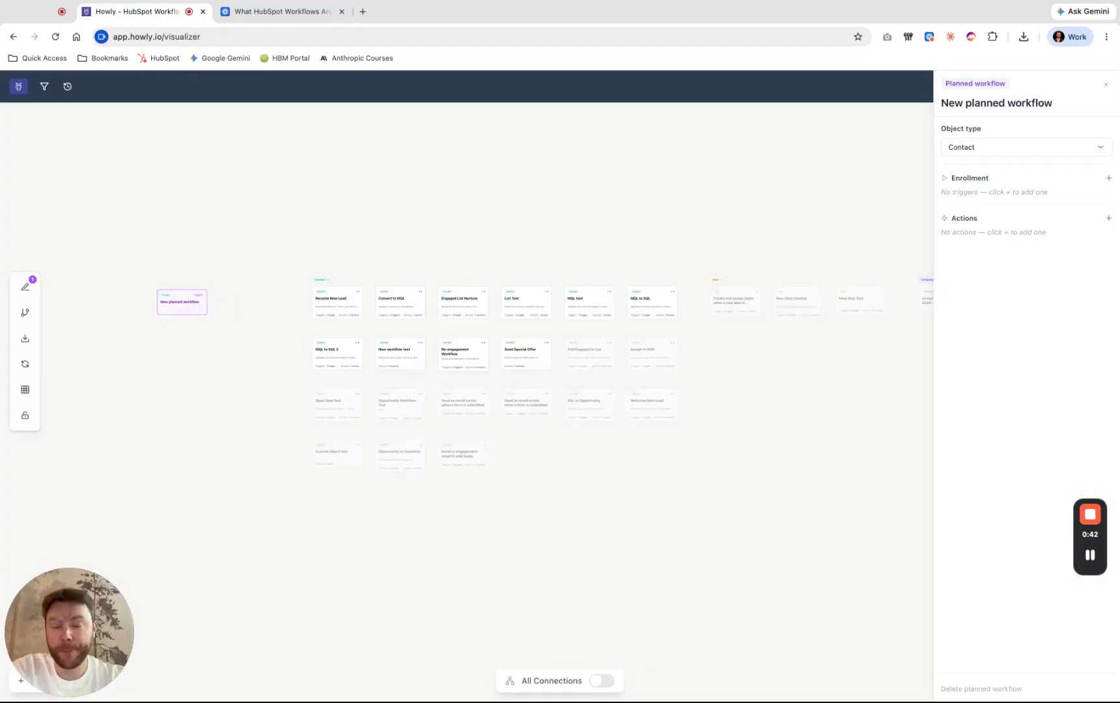
click(182, 309)
click(183, 309)
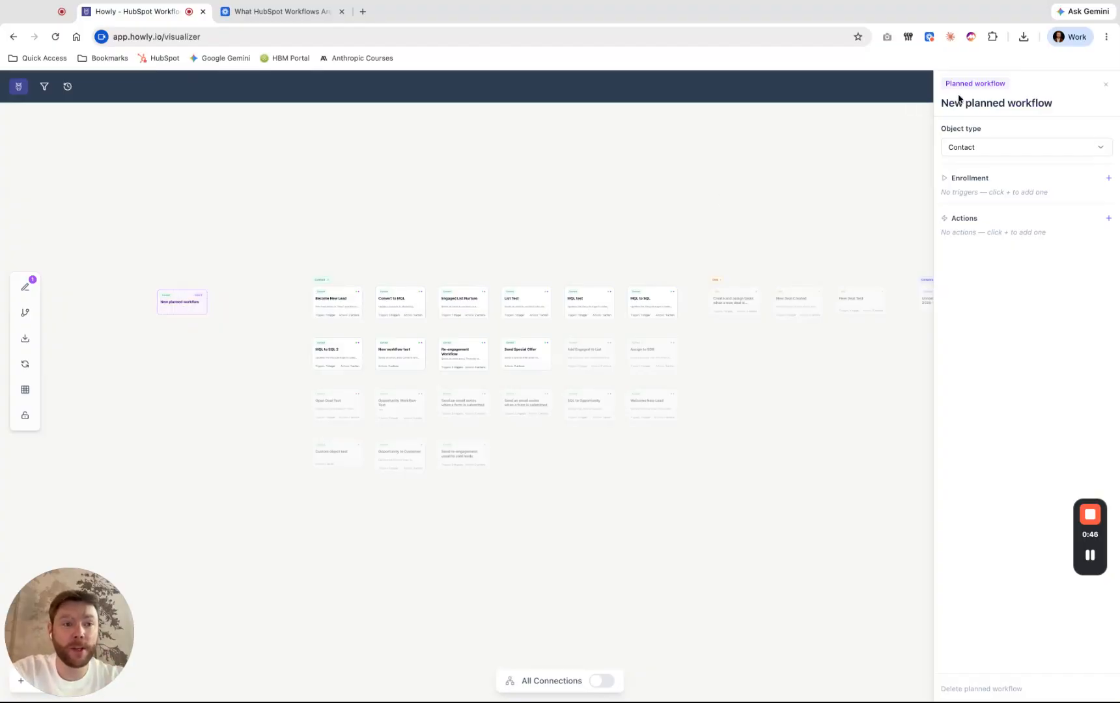
click(1008, 148)
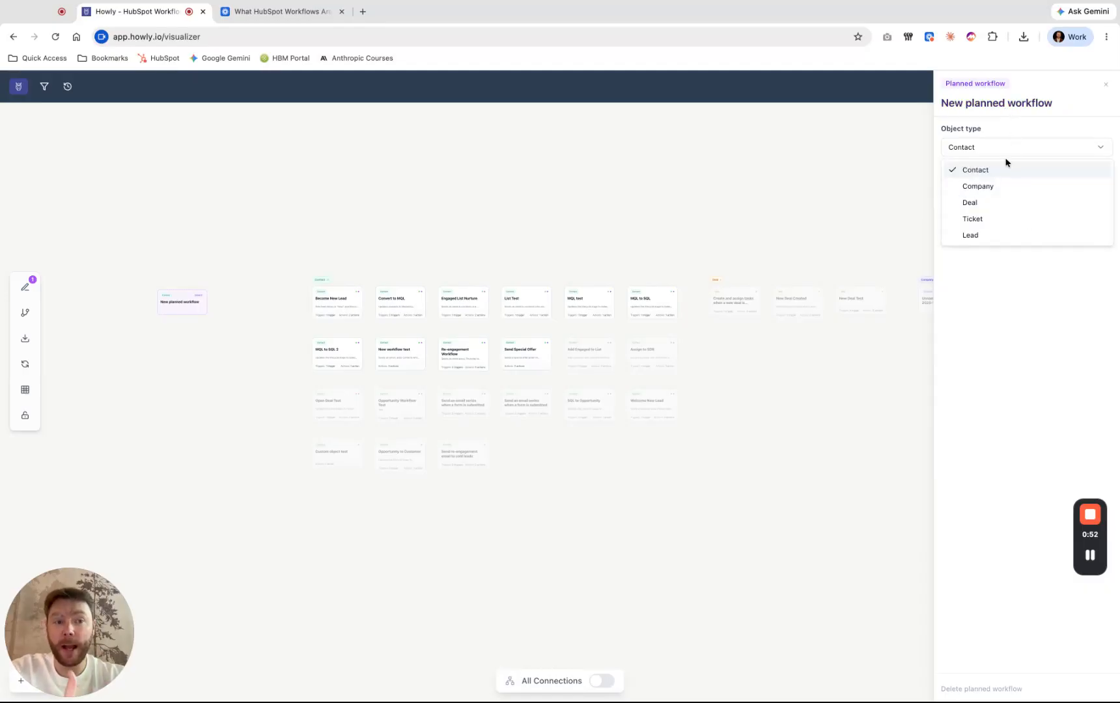
click(1004, 151)
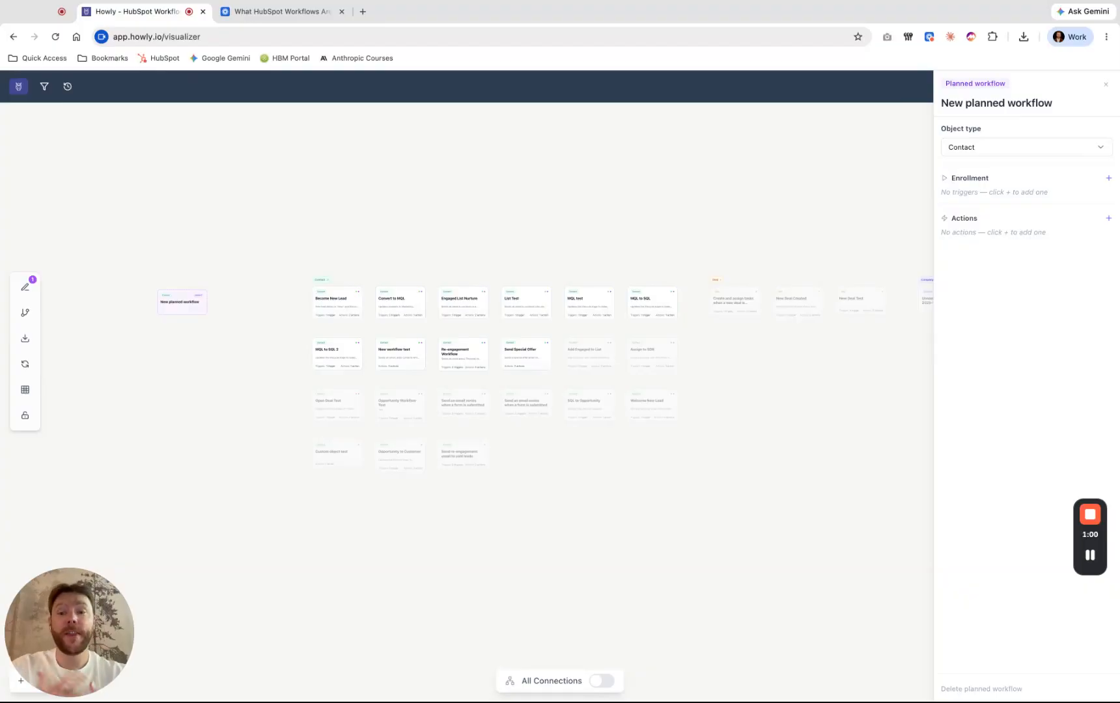
- View the Become New Lead workflow's details, and return to the new planned workflow's details
click(351, 314)
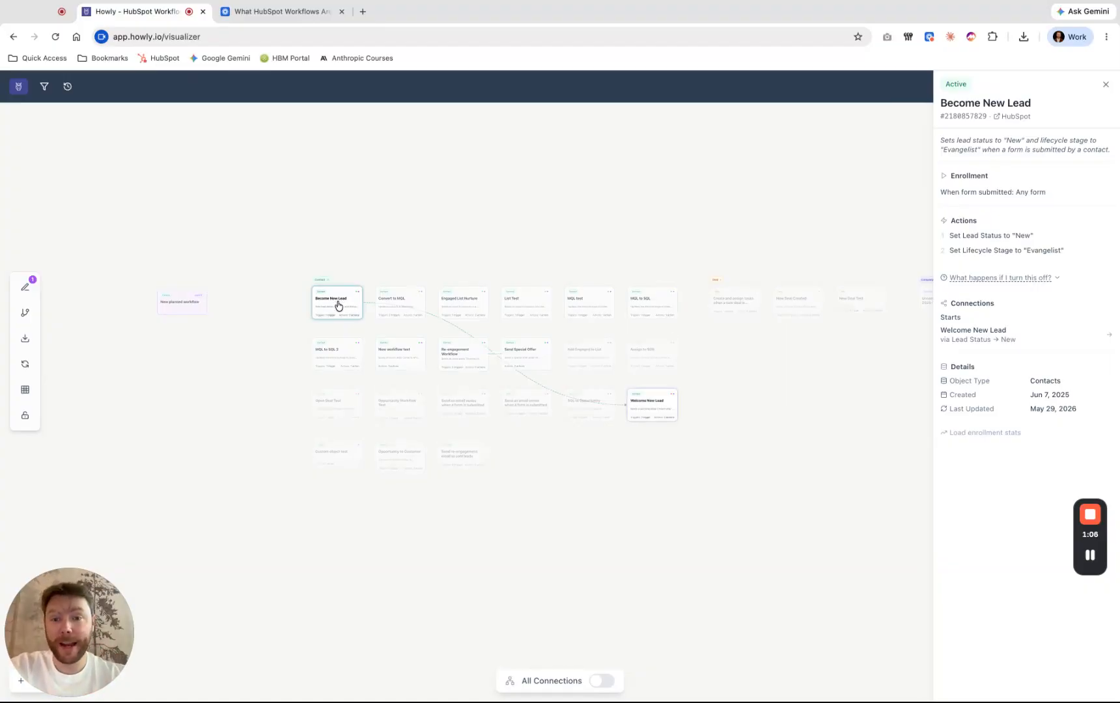
click(198, 319)
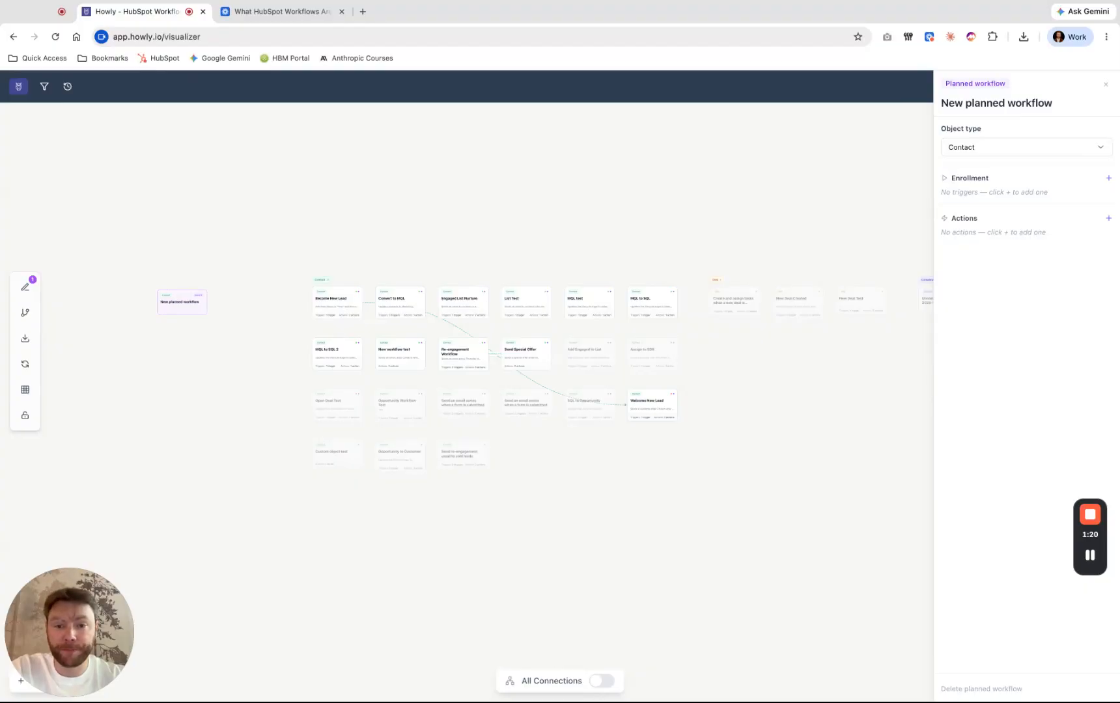
click(188, 304)
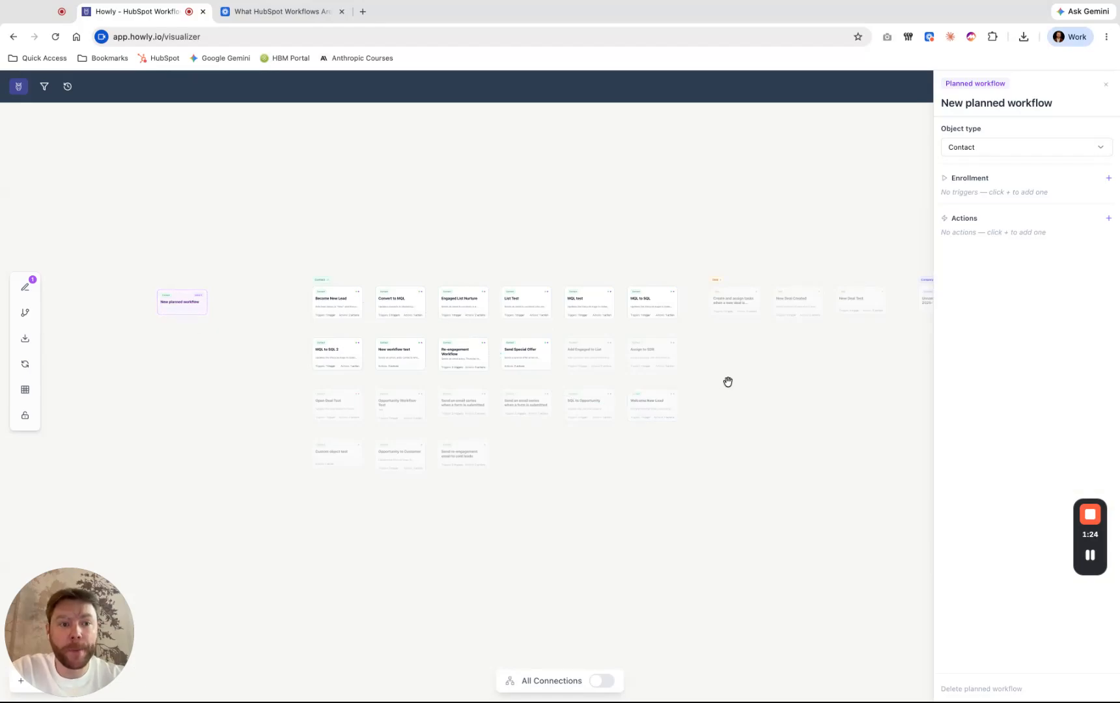
- Add the enrollment trigger "Contact submits a form" to the planned workflow and review the other trigger types
click(1108, 181)
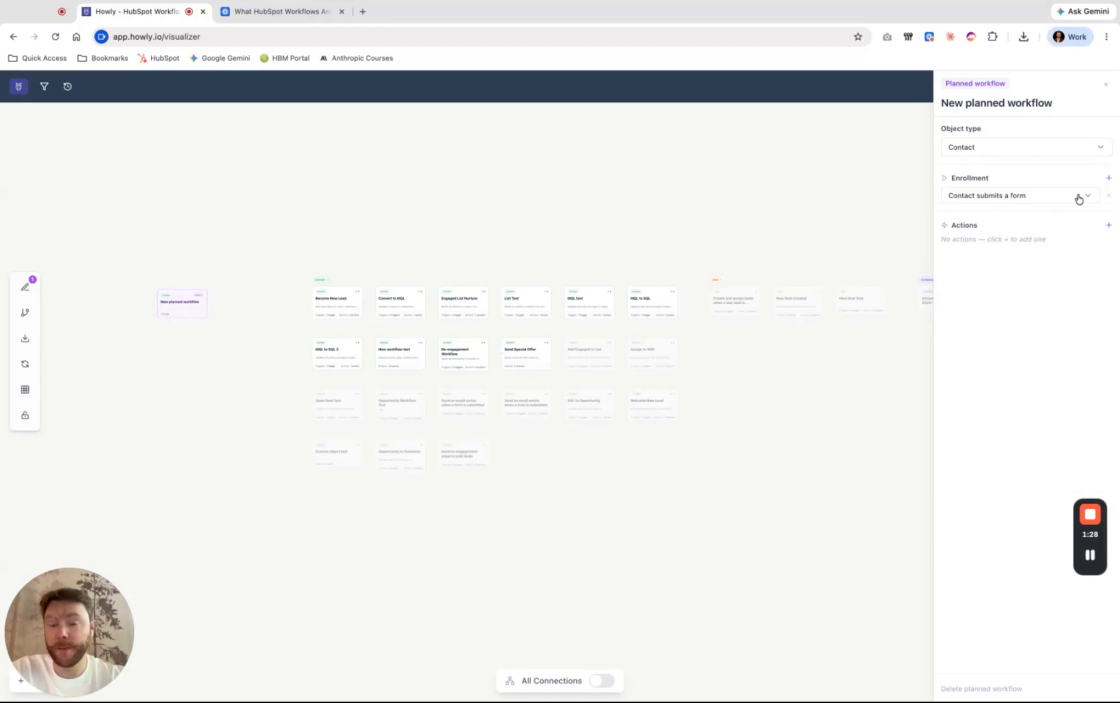
click(1074, 198)
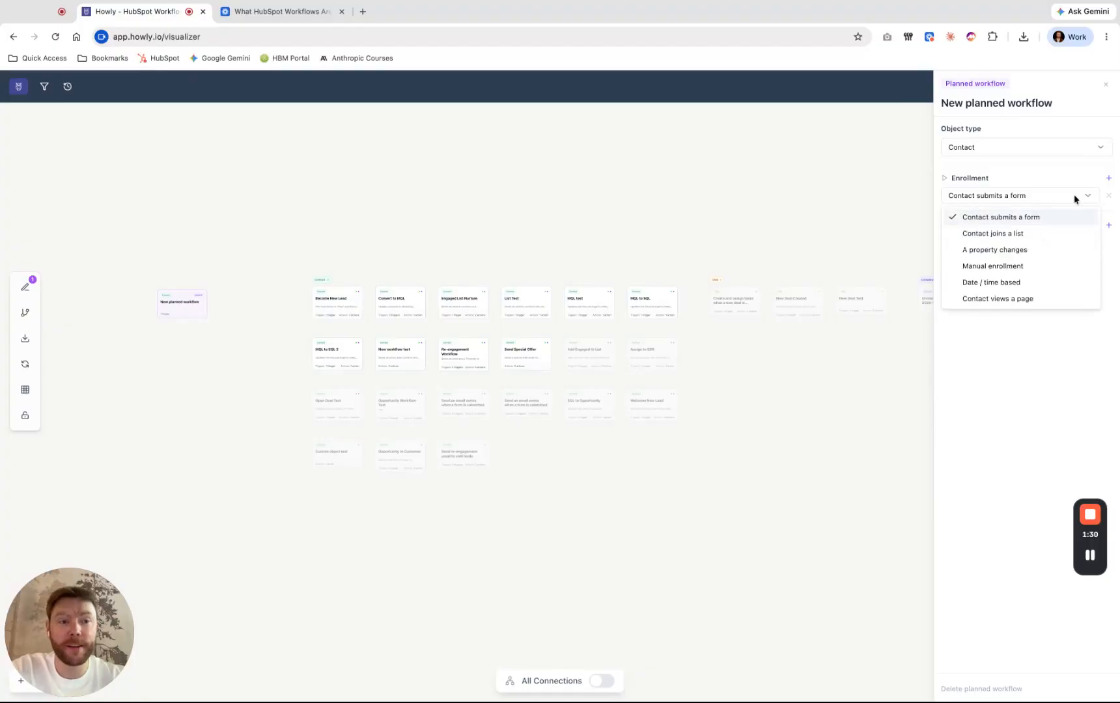
click(1074, 194)
click(1074, 194)
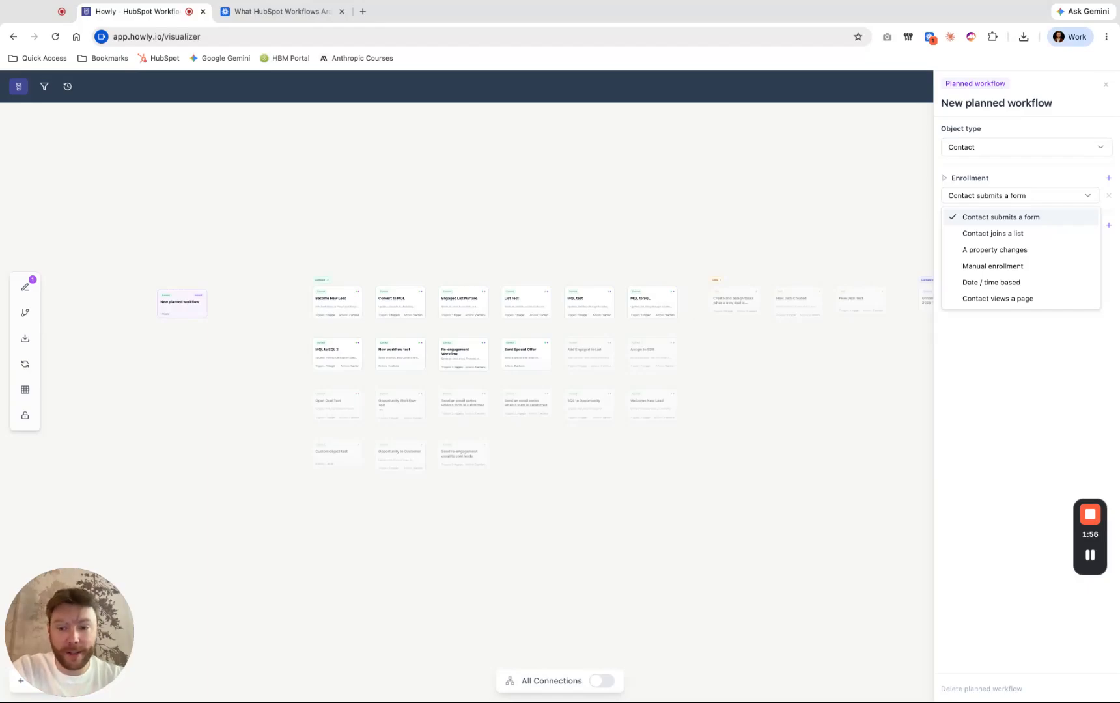
key(Escape)
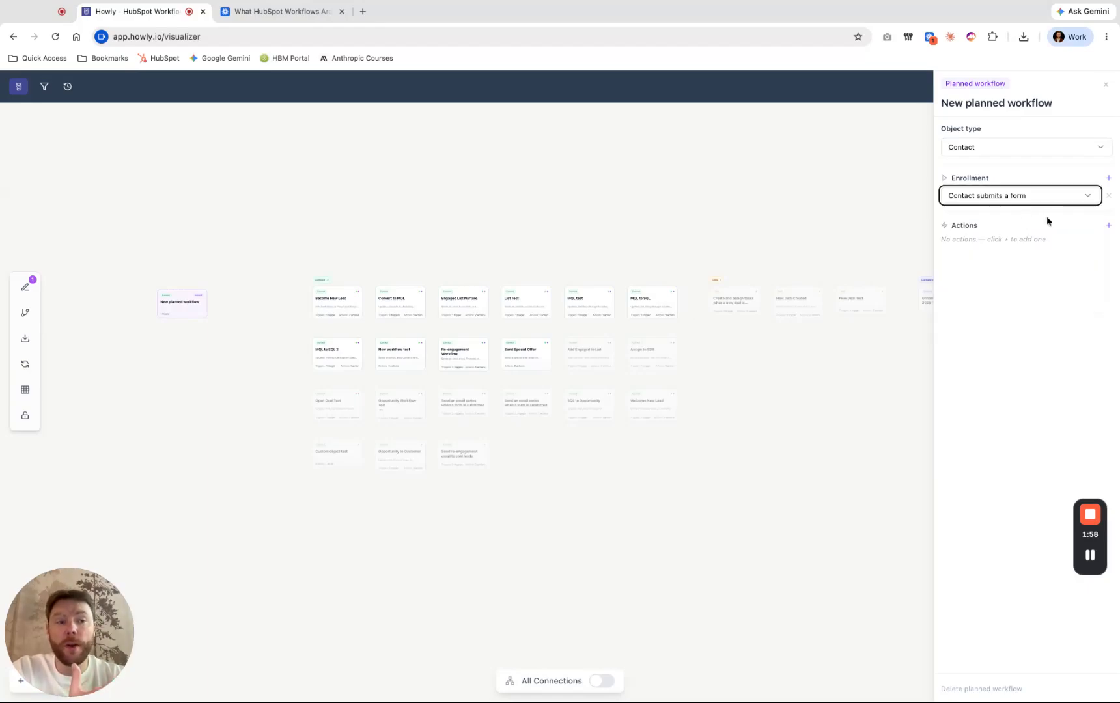
- Add an "Enroll in another workflow" action to the planned workflow, targeting Engaged List Nurture
click(1107, 228)
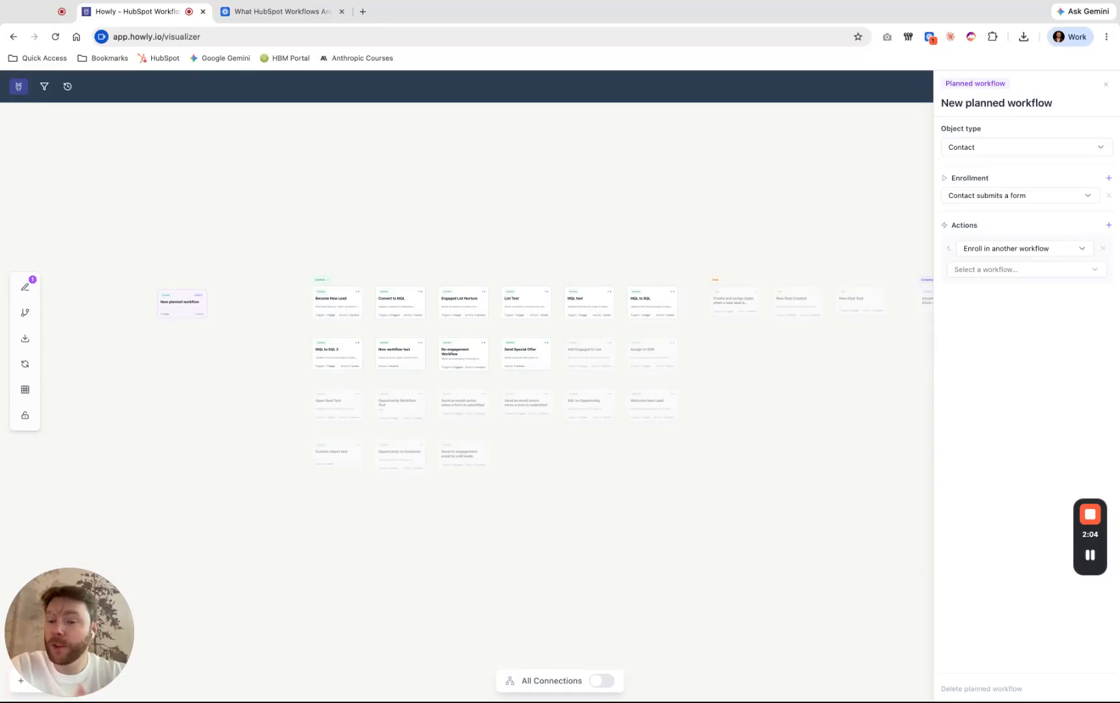
click(1024, 248)
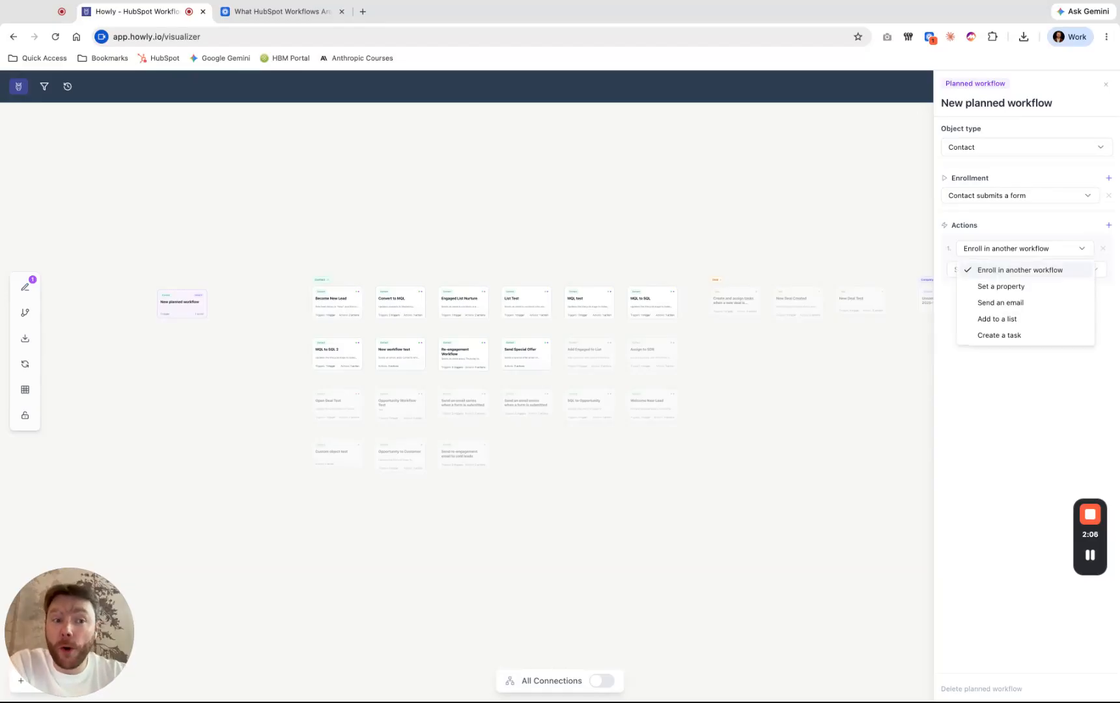
click(1065, 268)
click(1052, 272)
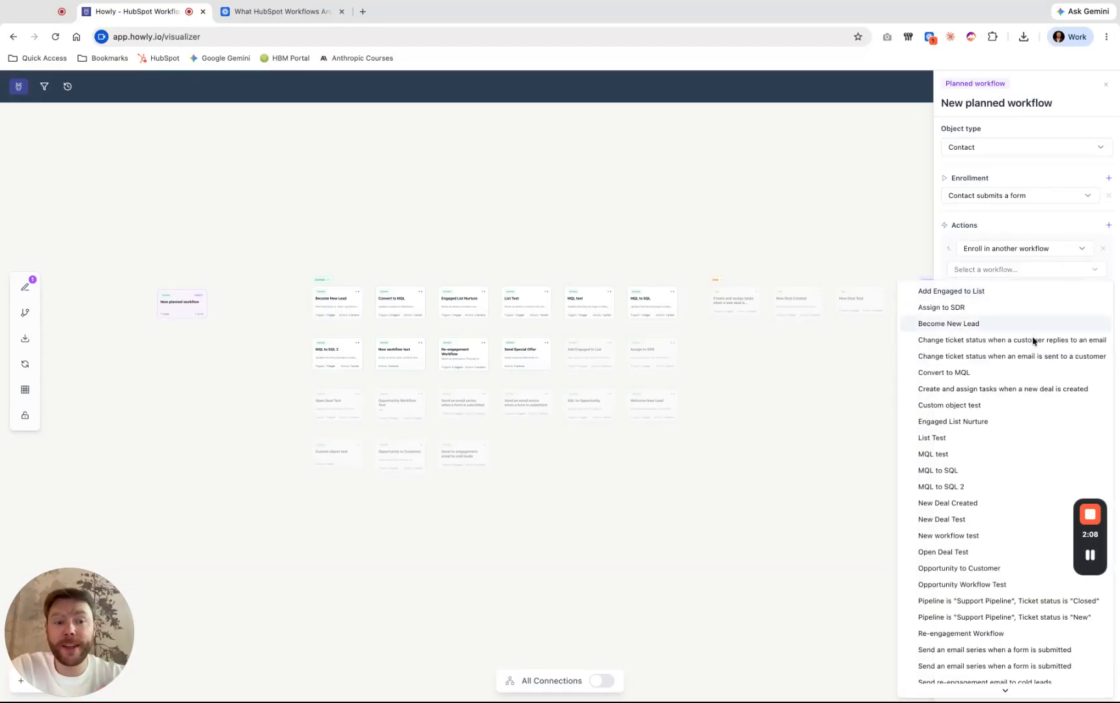
scroll(1022, 375, down, 2)
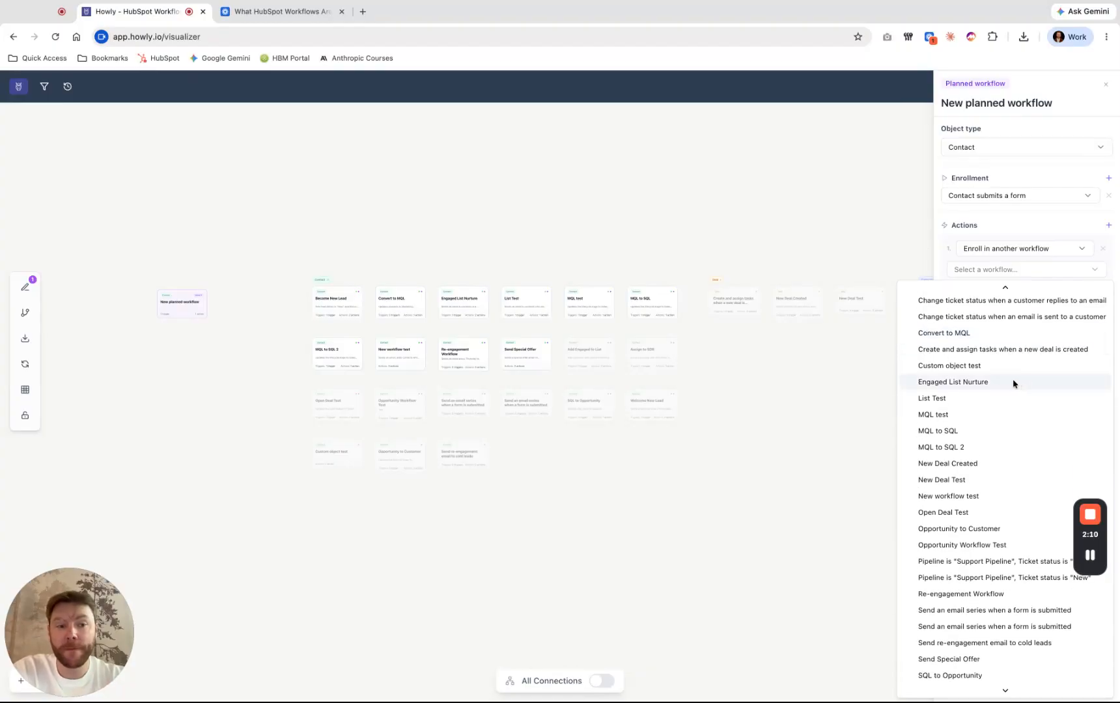
click(1012, 385)
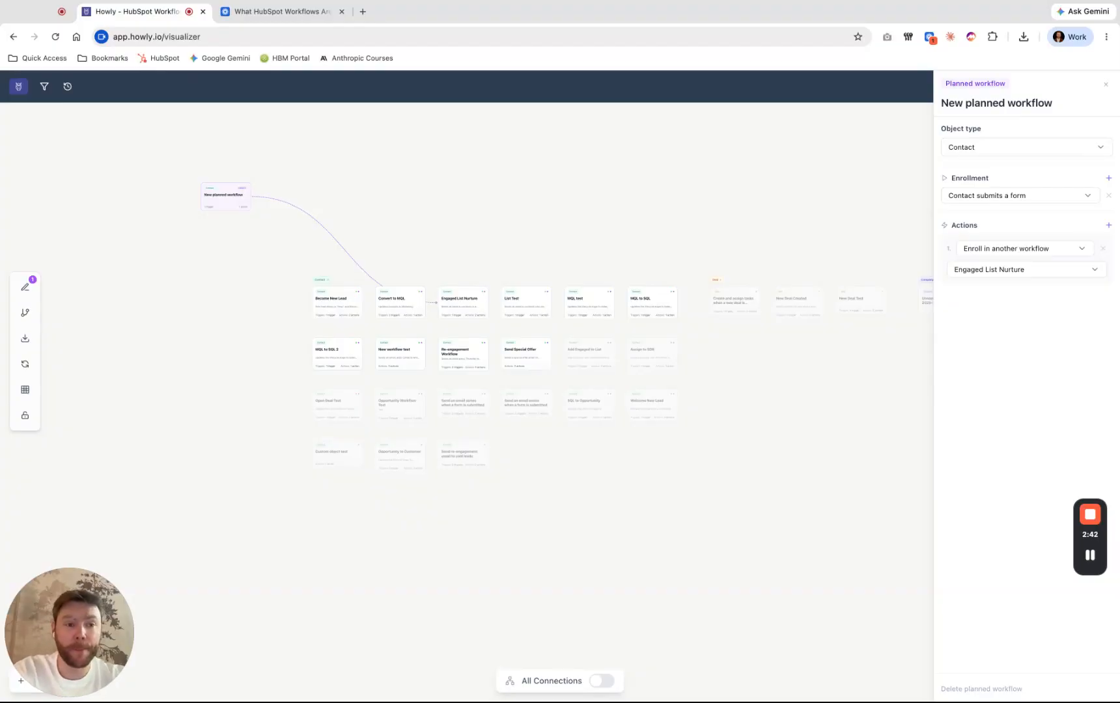
- Change the planned workflow's action to "Set a property" and choose Lifecycle Stage by searching for "lifecycle stage"
click(1025, 248)
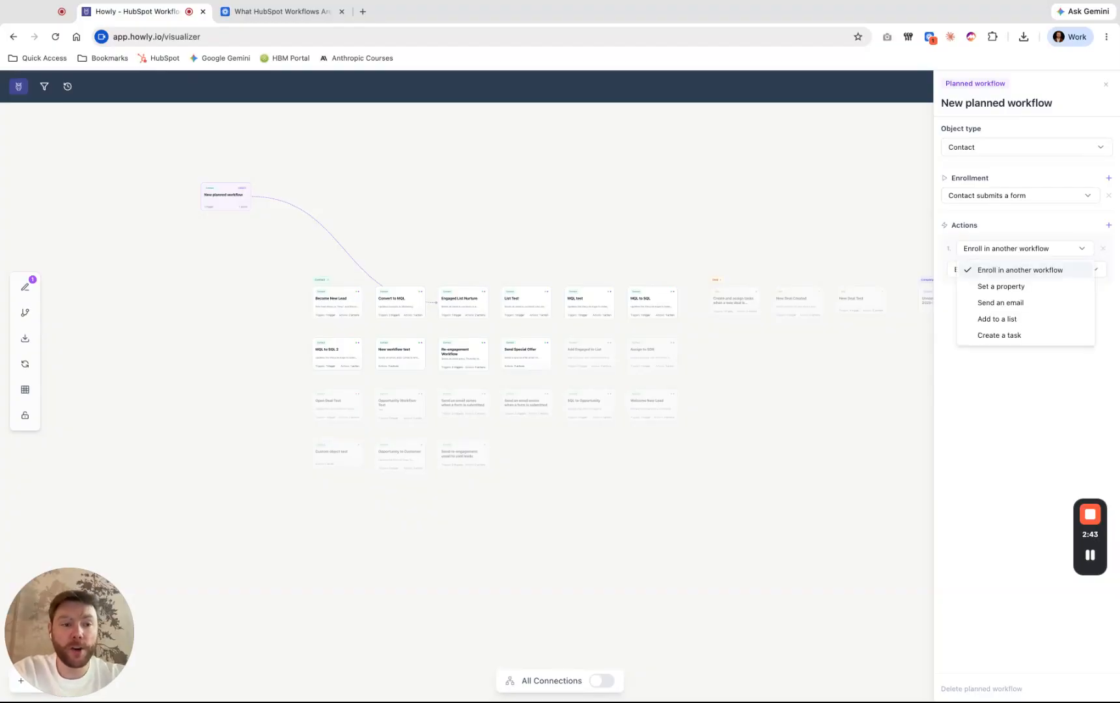
click(1025, 287)
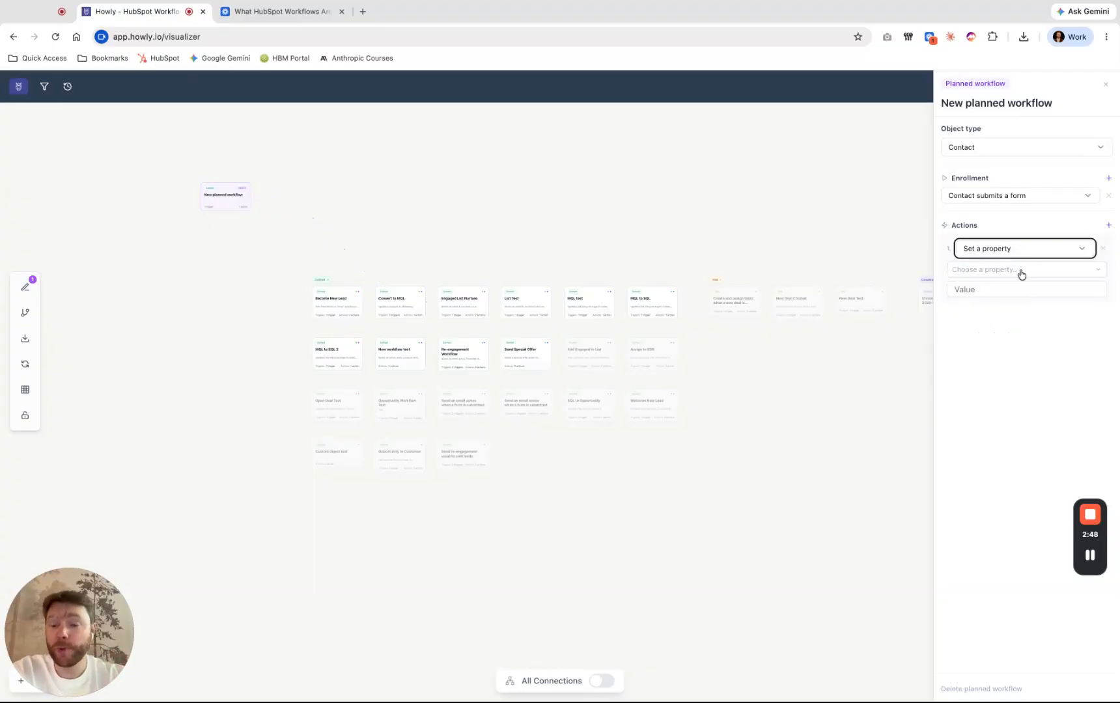
drag(242, 198, 220, 298)
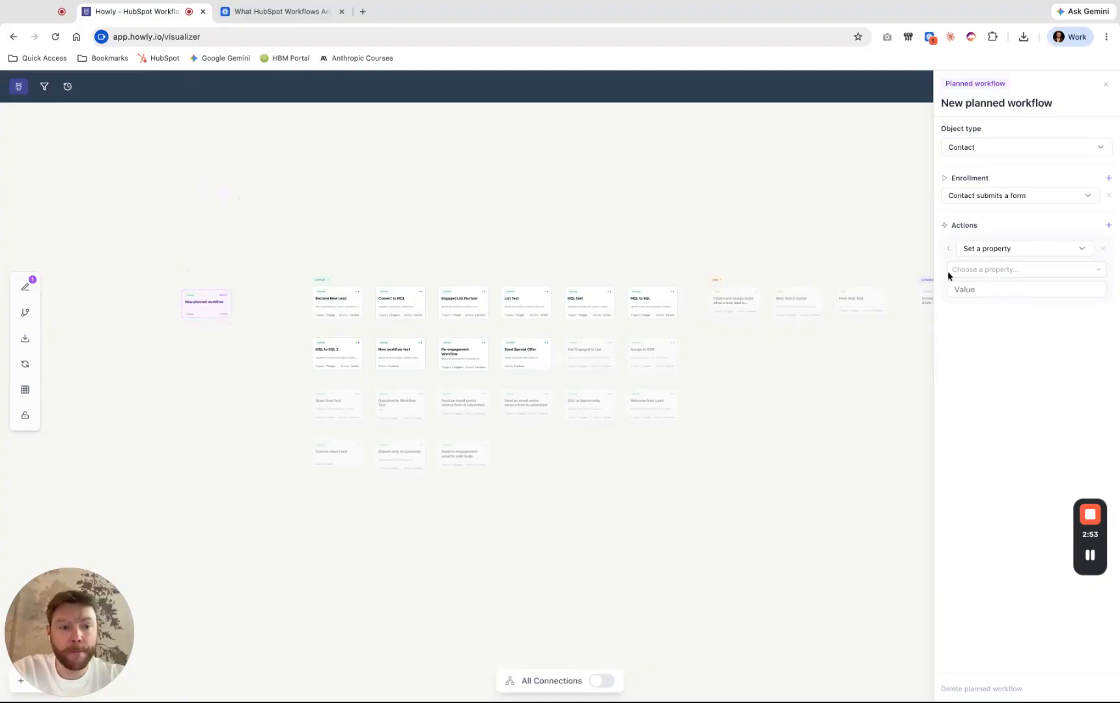
click(967, 273)
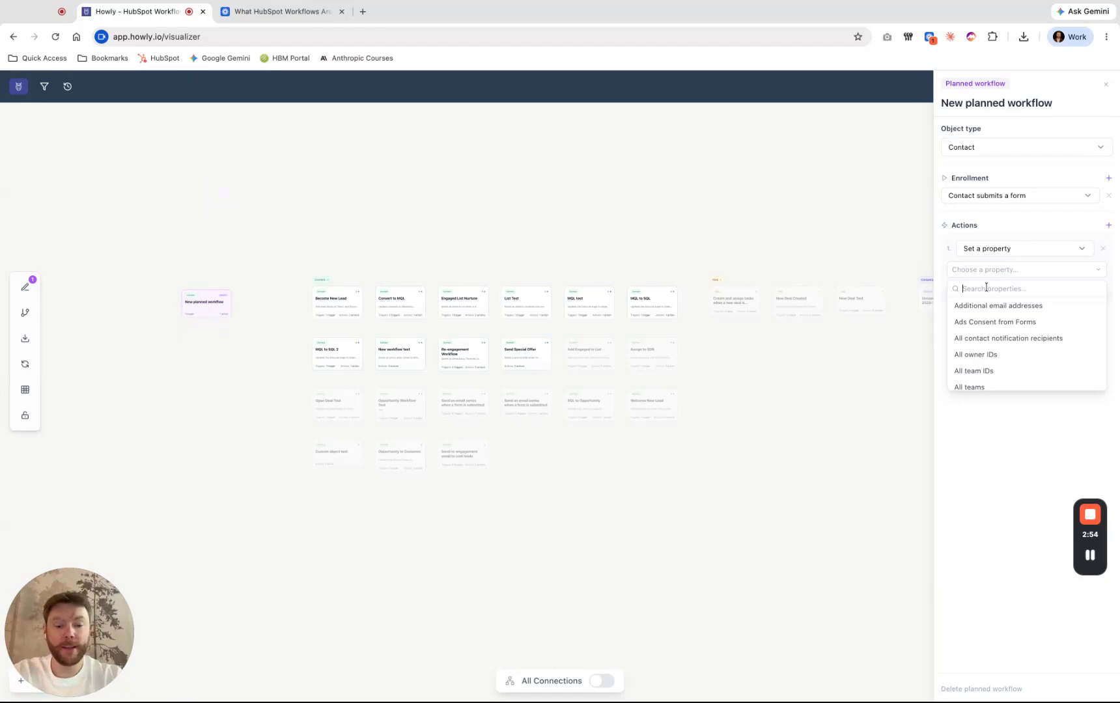
text(lifecycle)
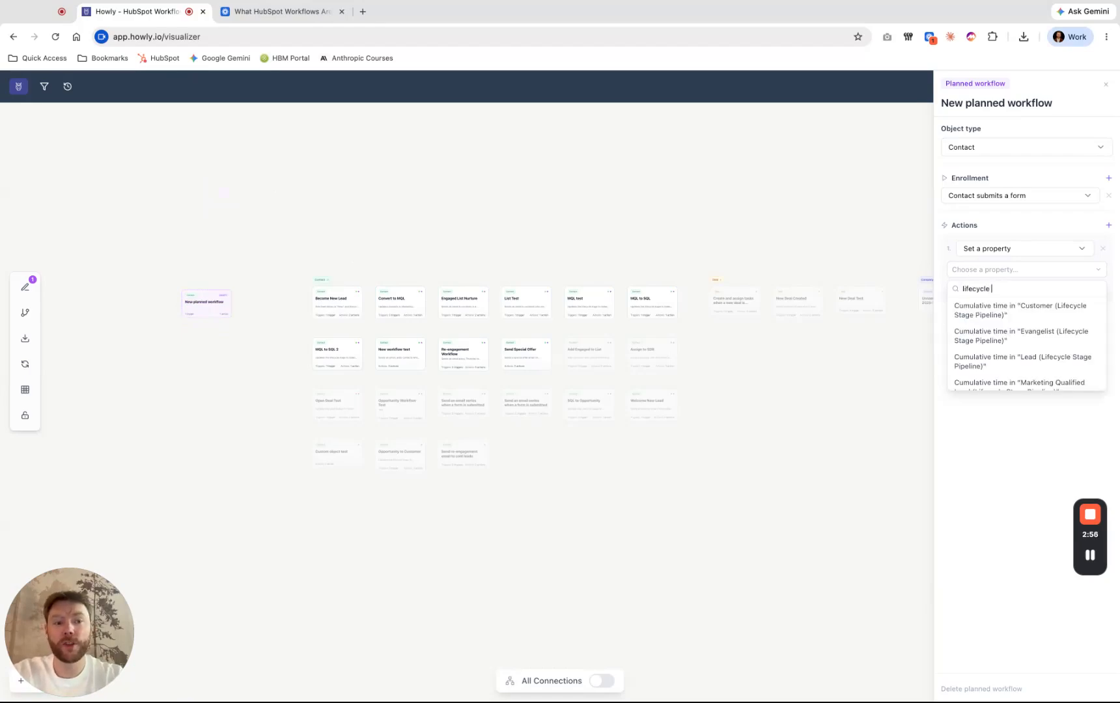
text( stage)
scroll(1023, 331, down, 5)
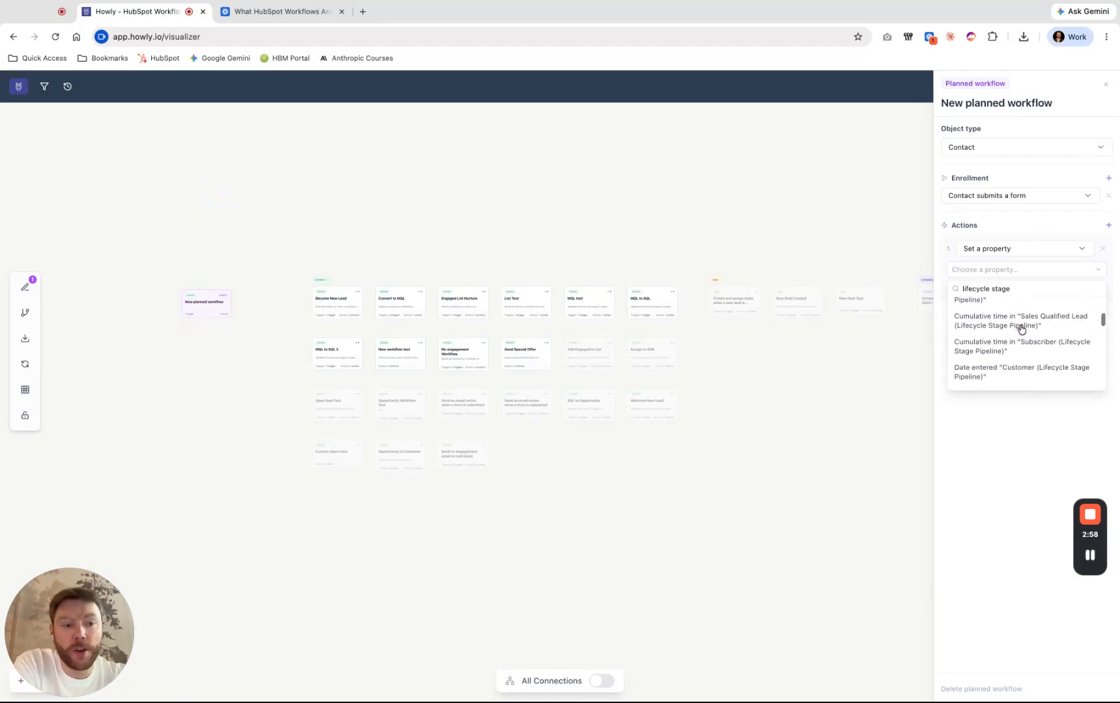
scroll(1021, 329, down, 1)
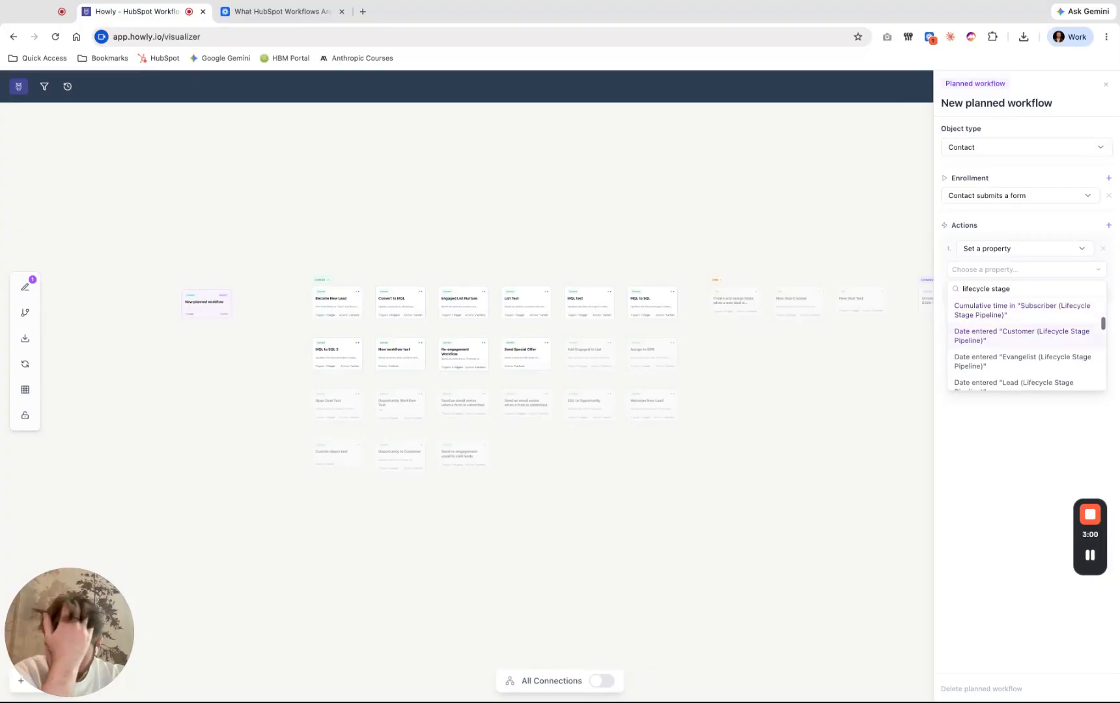
scroll(1023, 333, down, 8)
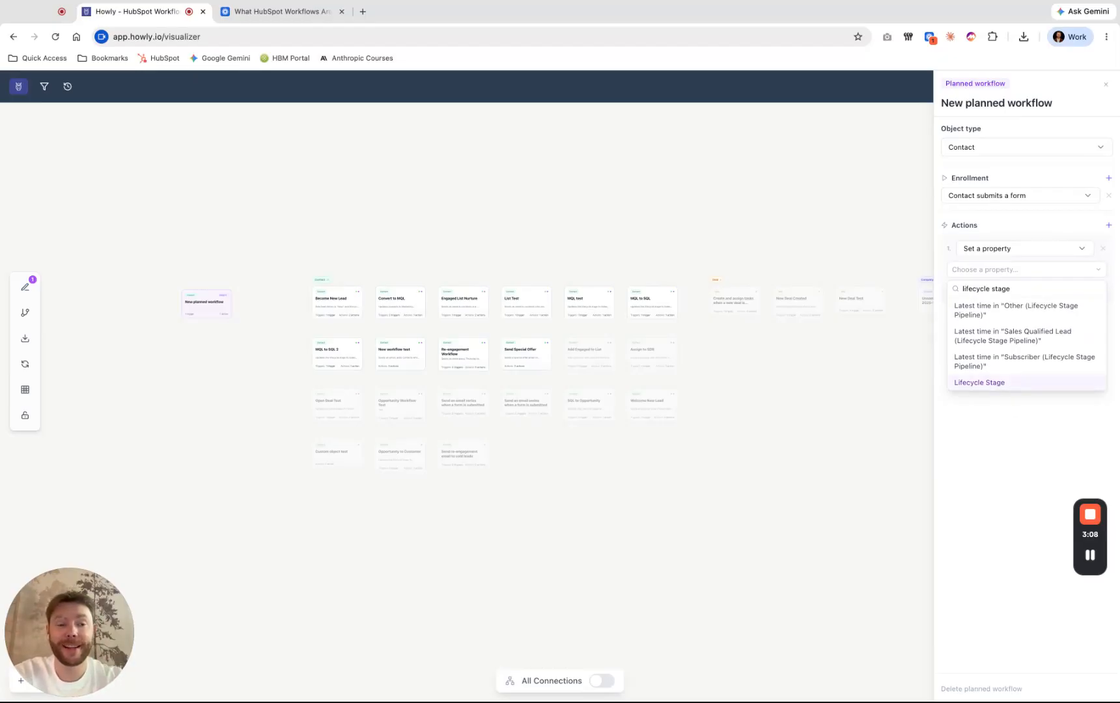
key(Return)
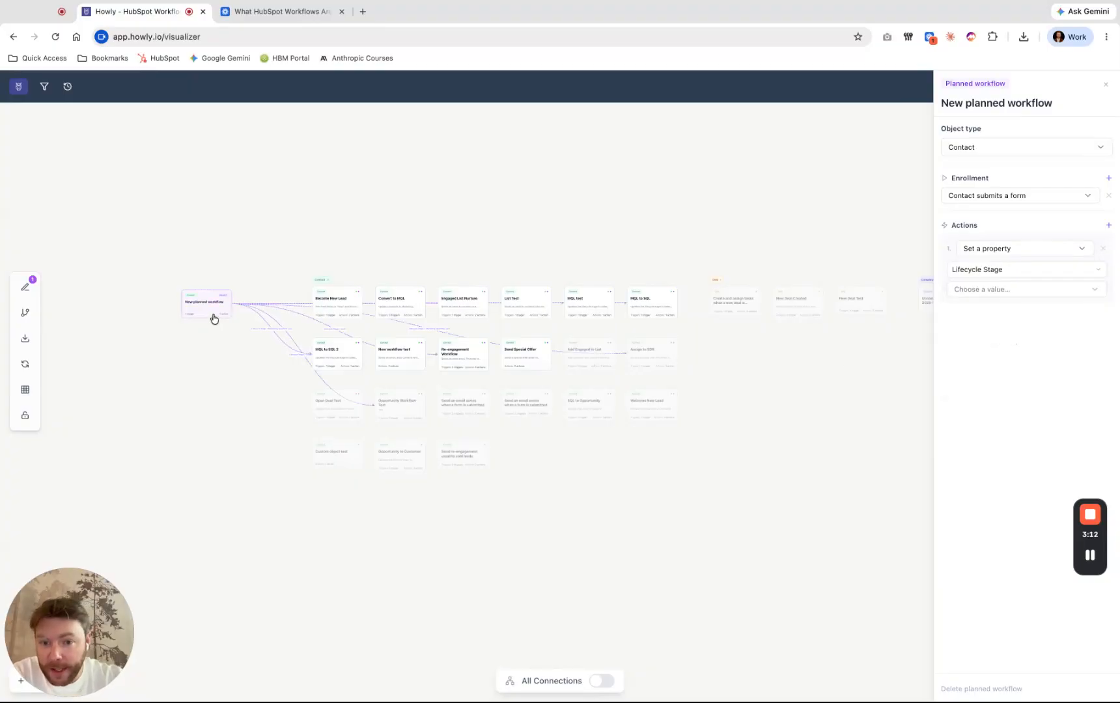
- Move the planned workflow card above the contact workflows and set its Lifecycle Stage value to Opportunity
mouse_move(213, 311)
mouse_down()
mouse_move(222, 189)
mouse_move(244, 168)
mouse_move(213, 193)
mouse_up()
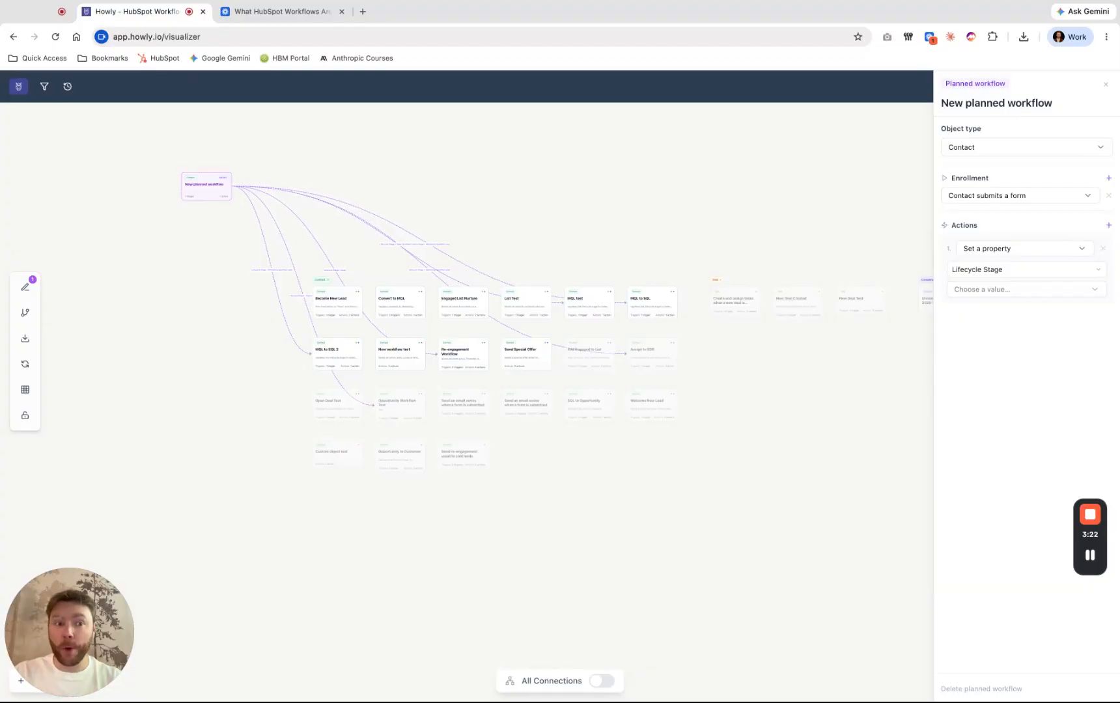
drag(213, 193, 196, 213)
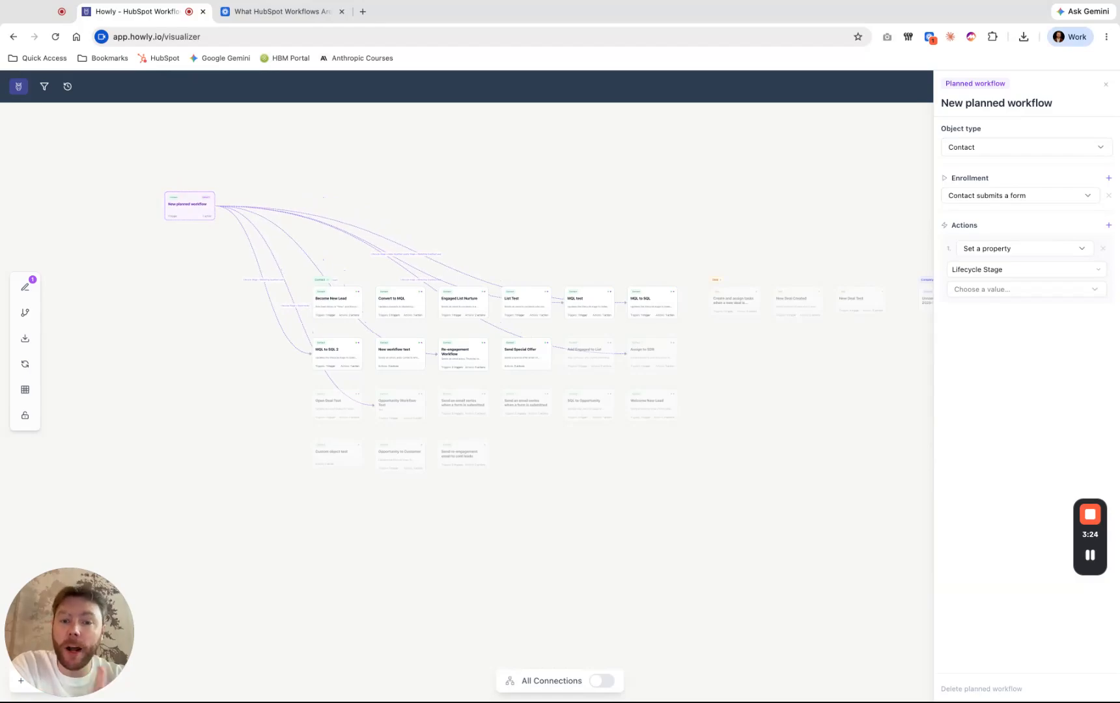
click(971, 290)
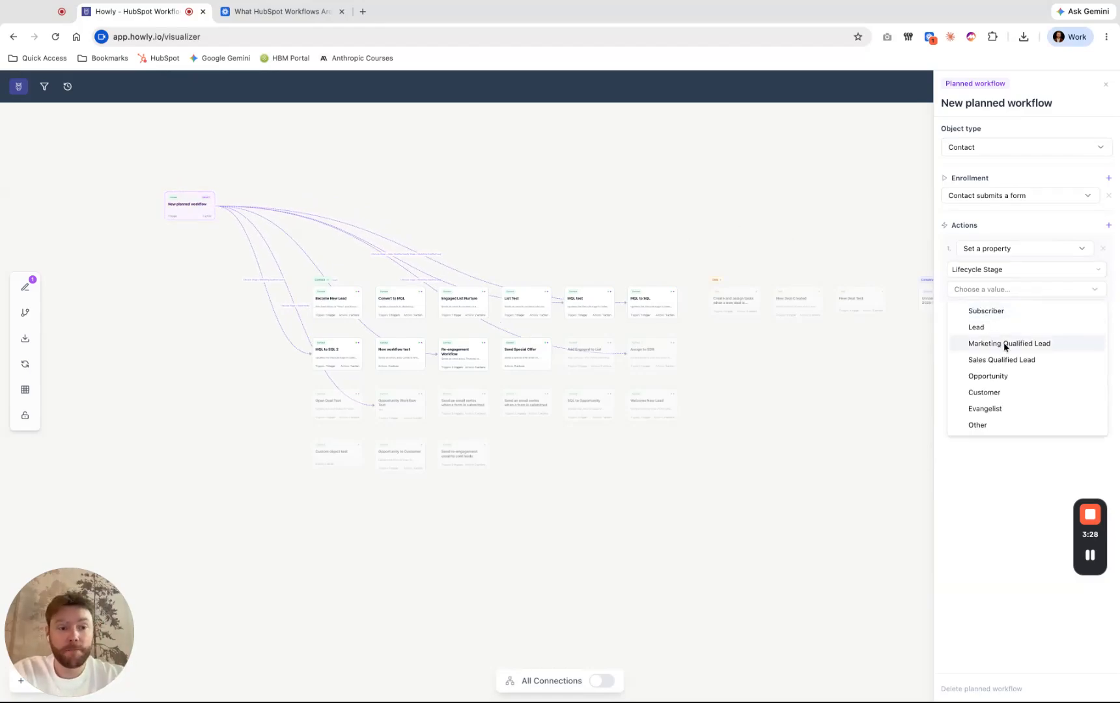
click(1007, 375)
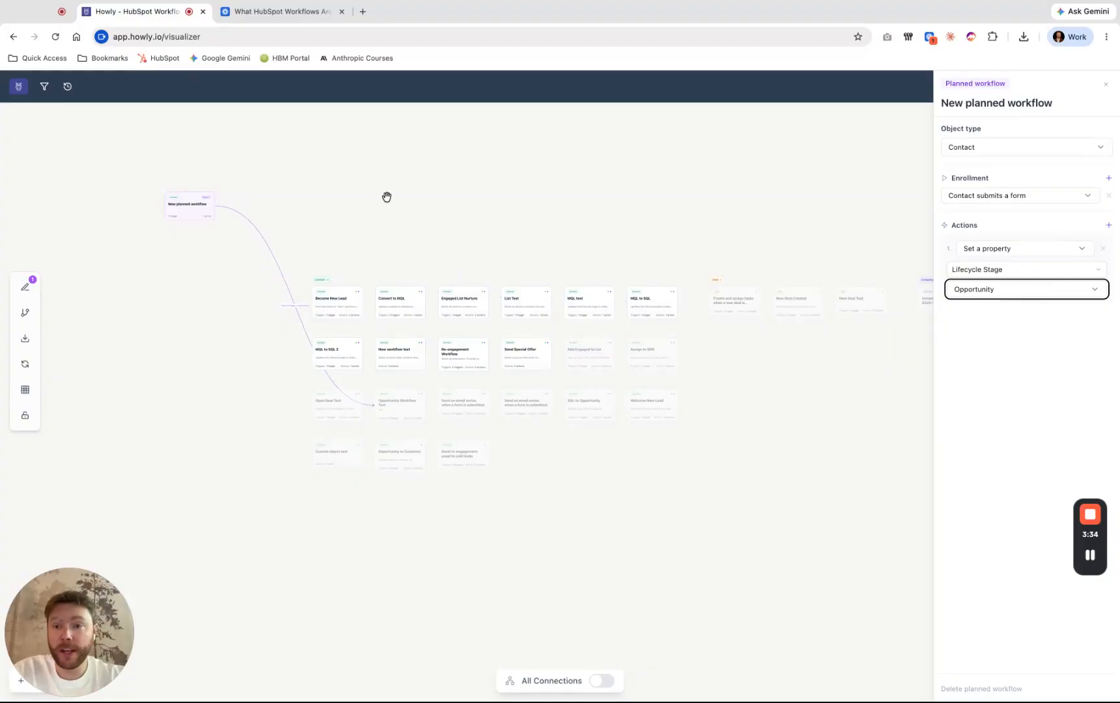
- Place the planned workflow card beside the contact workflows and the Opportunity Workflow Test card below them, and close the details
mouse_move(198, 204)
mouse_down()
mouse_move(169, 357)
mouse_move(154, 370)
mouse_up()
drag(399, 410, 337, 511)
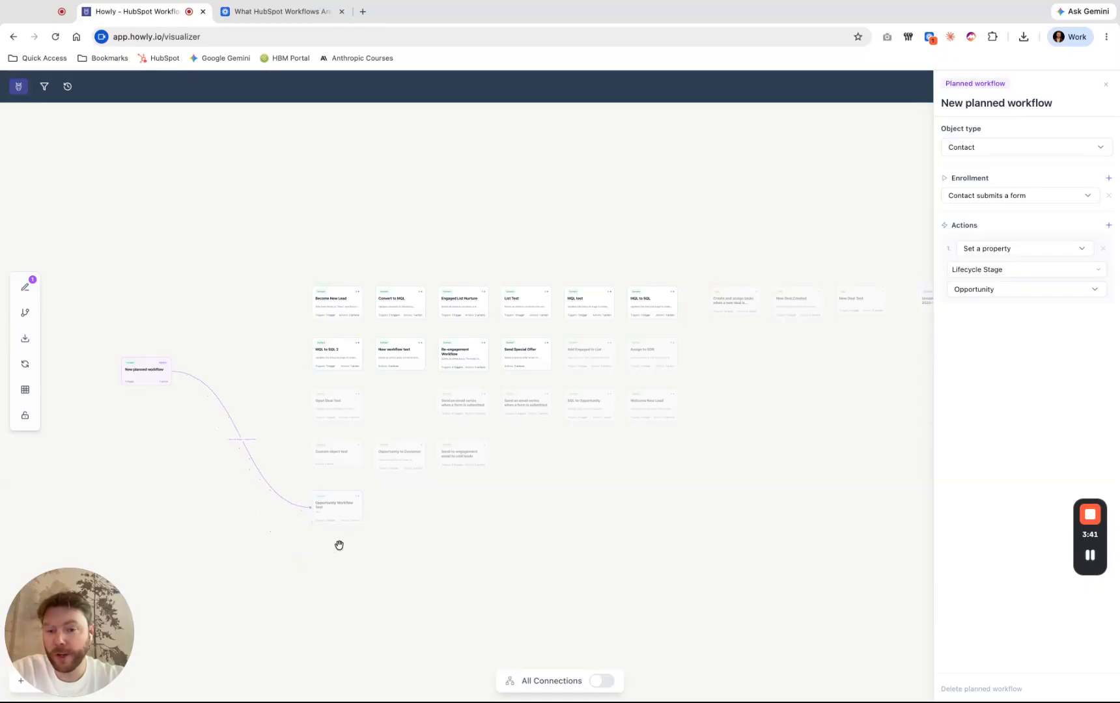
click(263, 547)
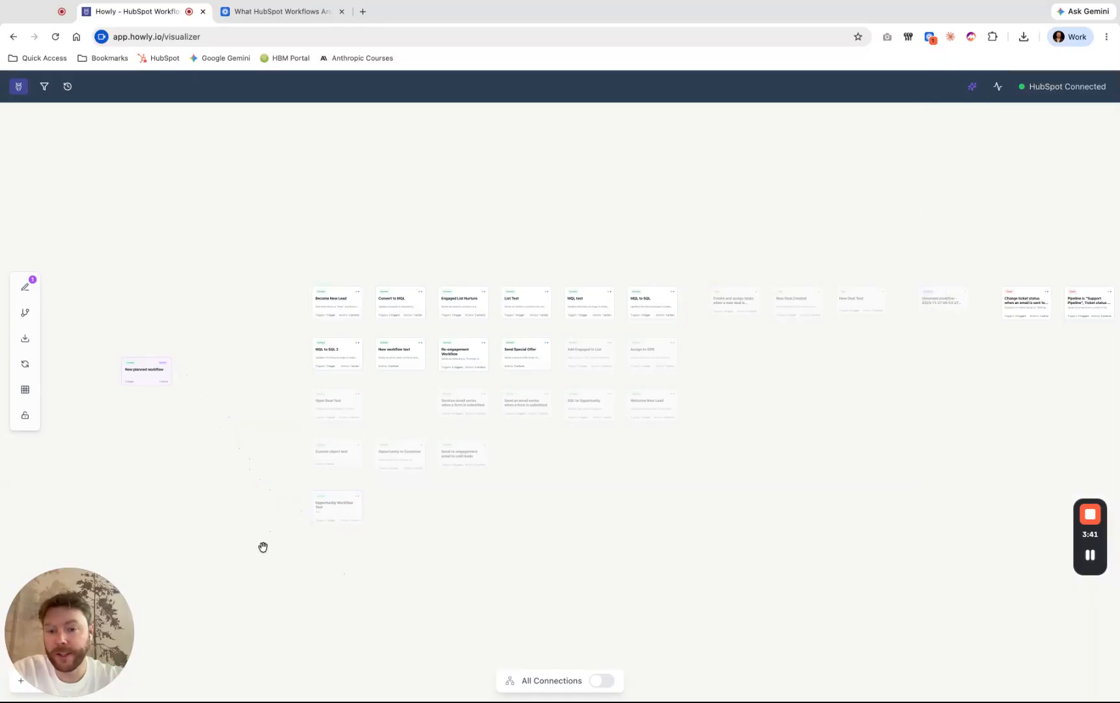
- Show the Opportunity Workflow Test's connections and move the connected SQL to Opportunity card beneath the planned workflow
click(338, 521)
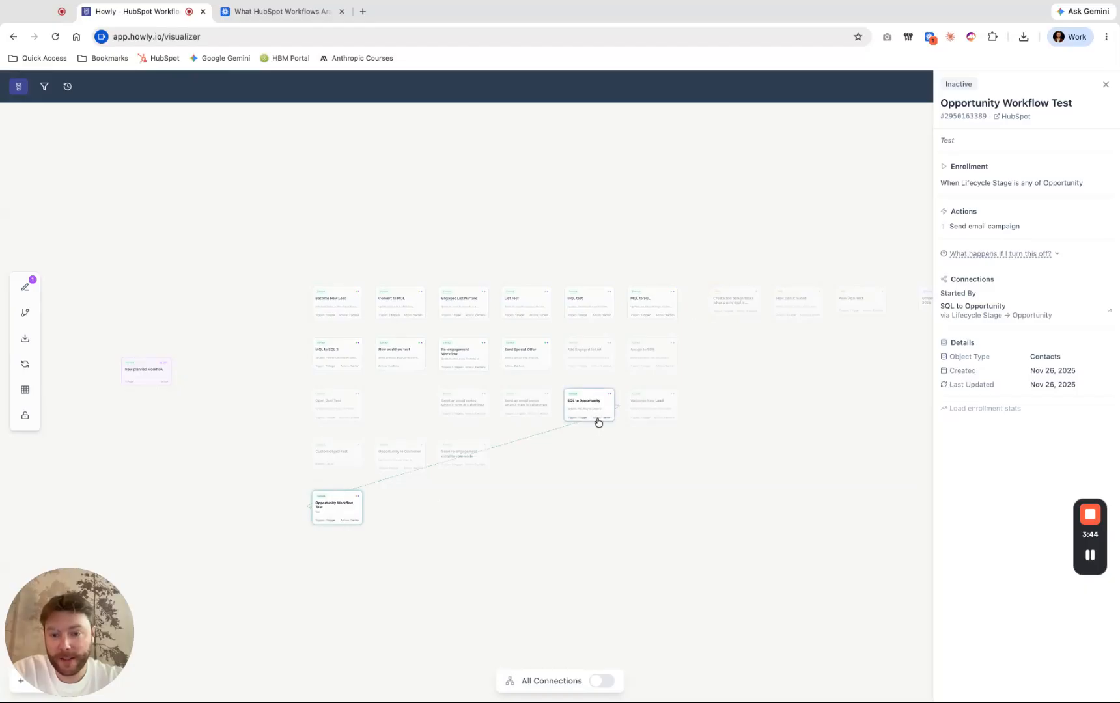
drag(598, 421, 157, 444)
- View the Opportunity Workflow Test in HubSpot's workflow editor, and return to the Howly visualizer
click(338, 516)
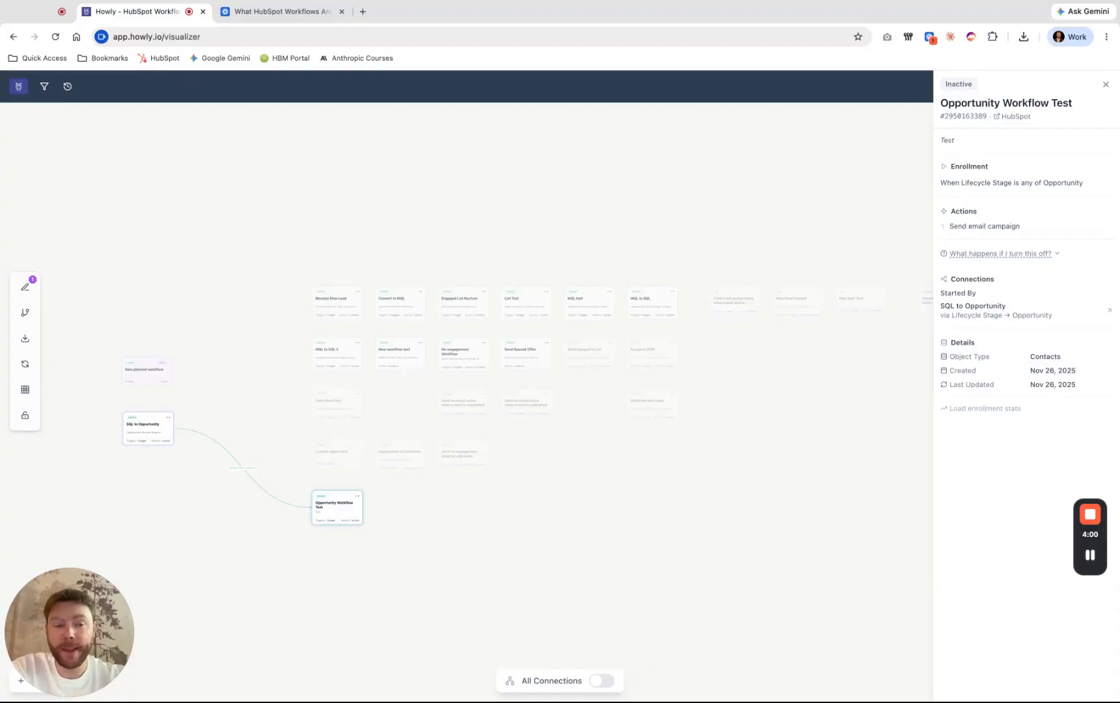
click(1013, 117)
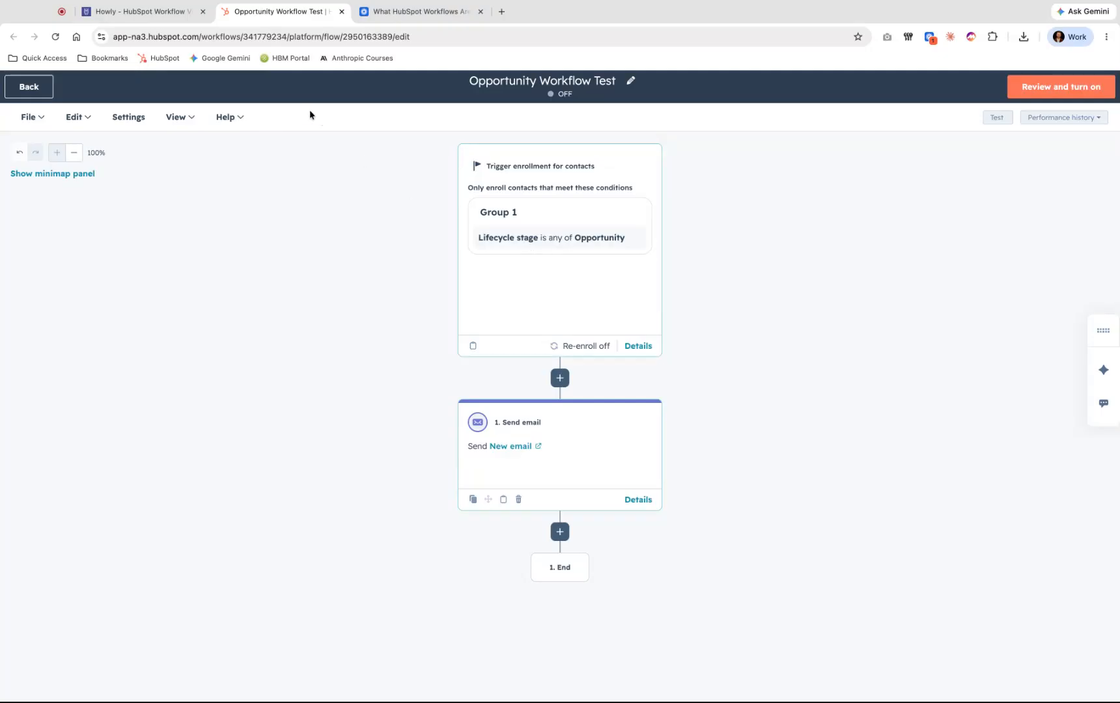
click(173, 14)
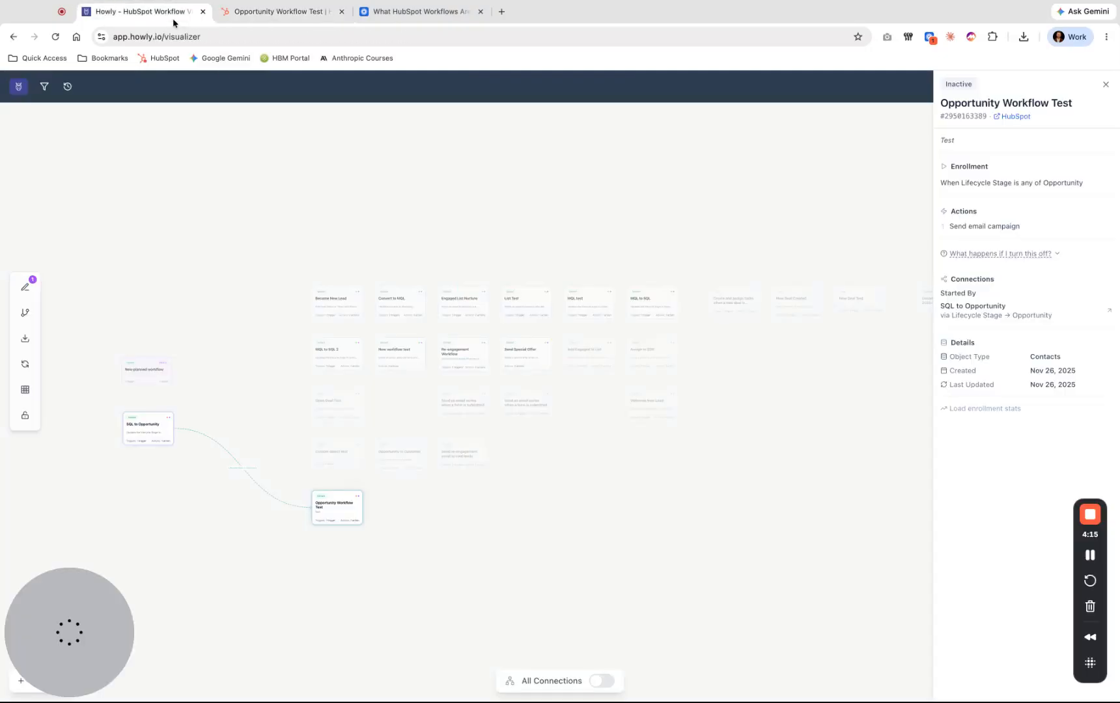
- Show the planned workflow's details and its connection to the Opportunity Workflow Test, shifting the planned card slightly
click(253, 377)
click(149, 375)
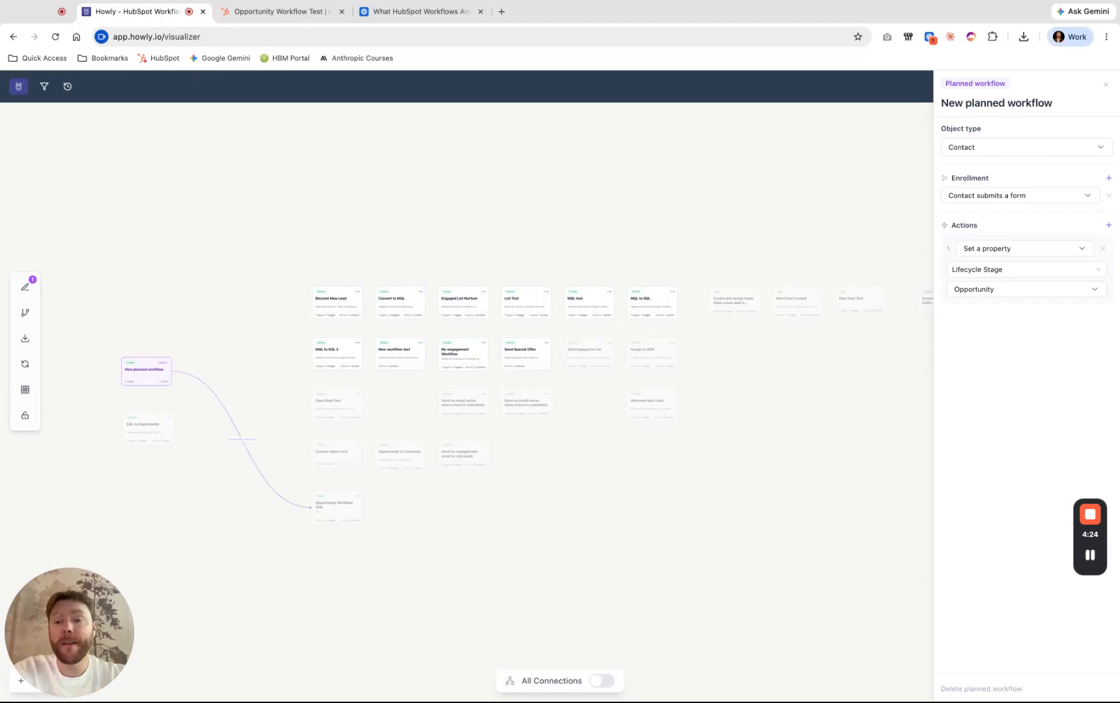
drag(150, 375, 154, 385)
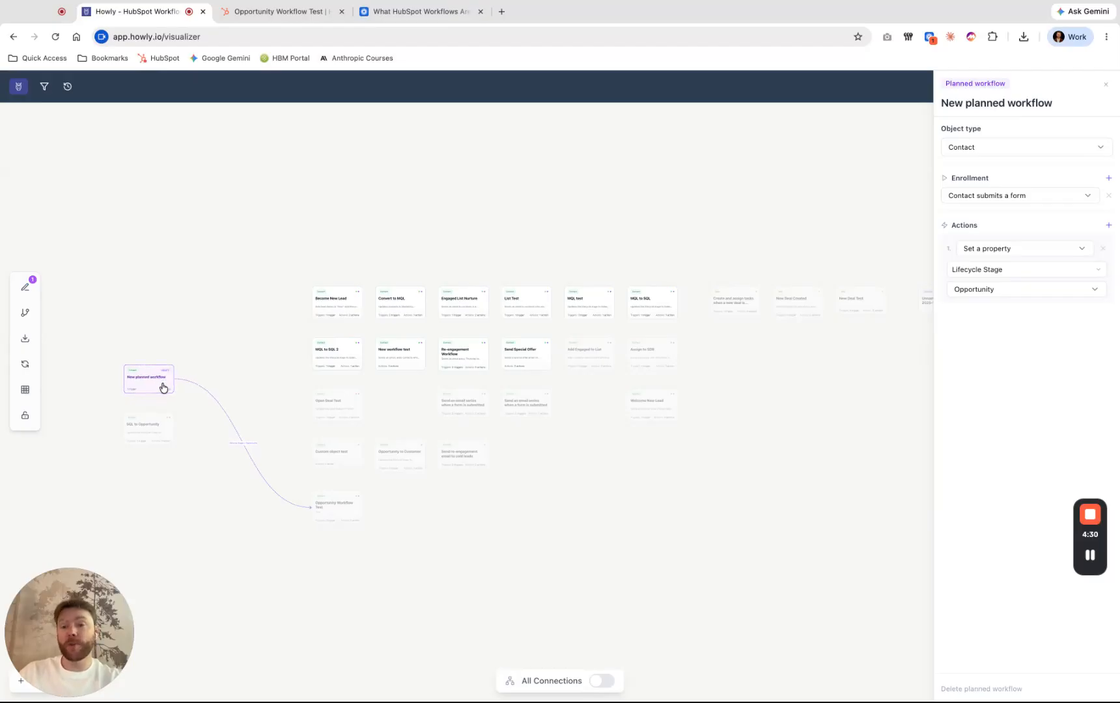
drag(163, 386, 159, 378)
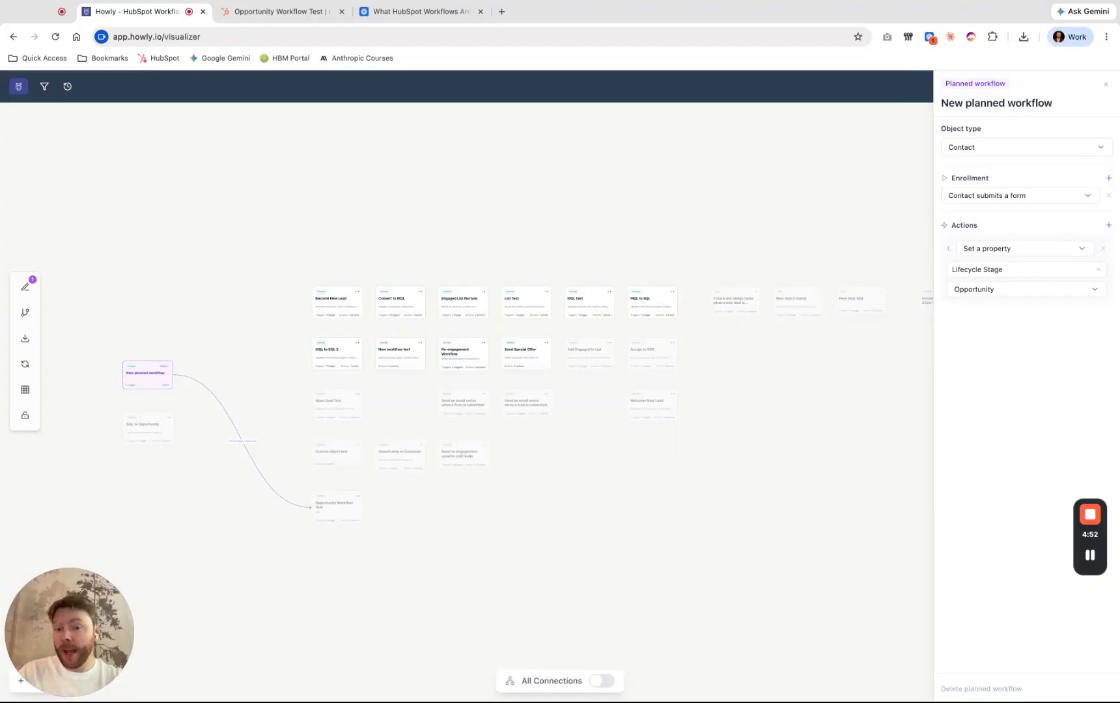
- Review the Opportunity Workflow Test's details and its HubSpot workflow editor, and return to the Howly visualizer
click(343, 521)
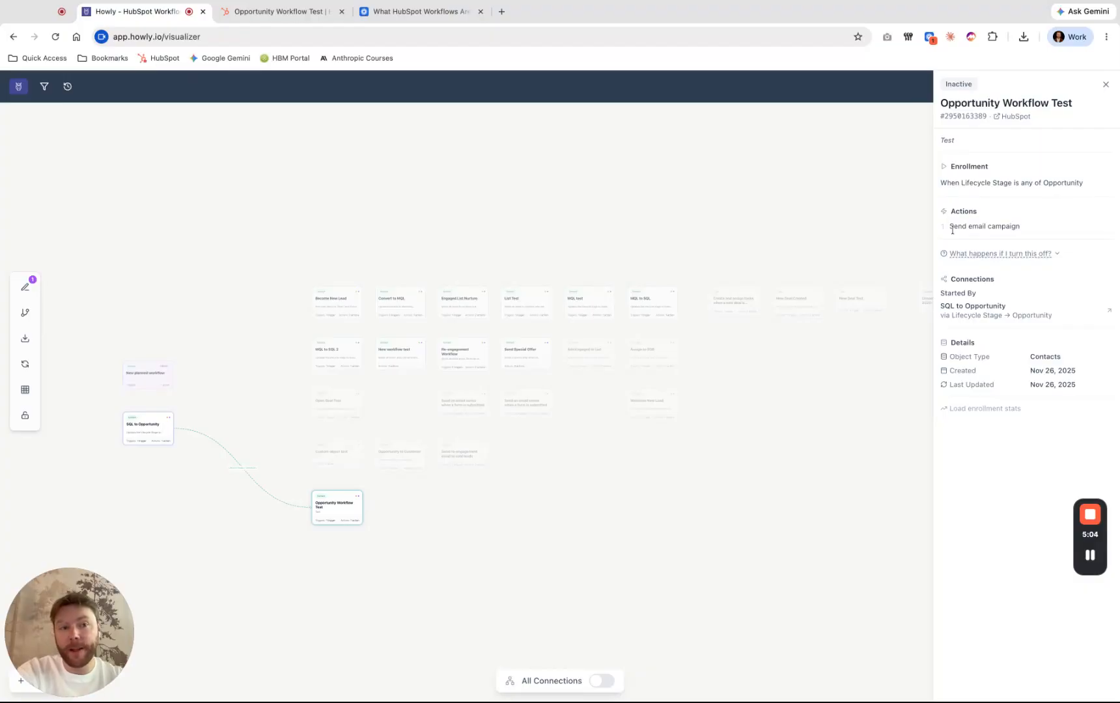
click(294, 19)
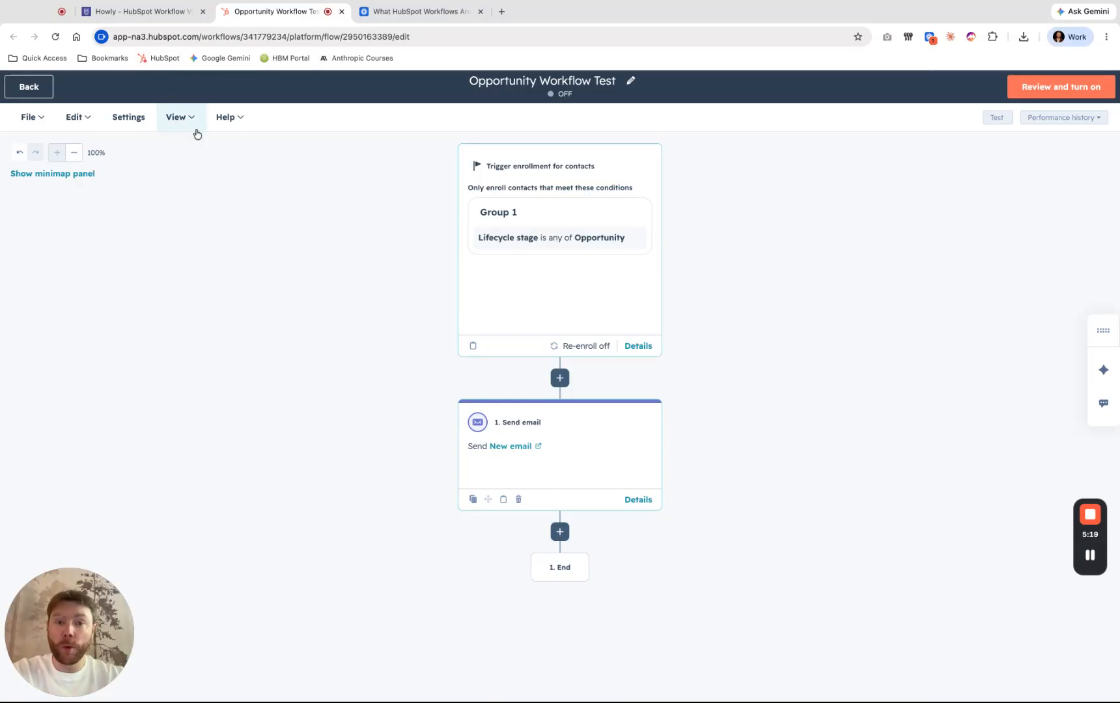
click(157, 14)
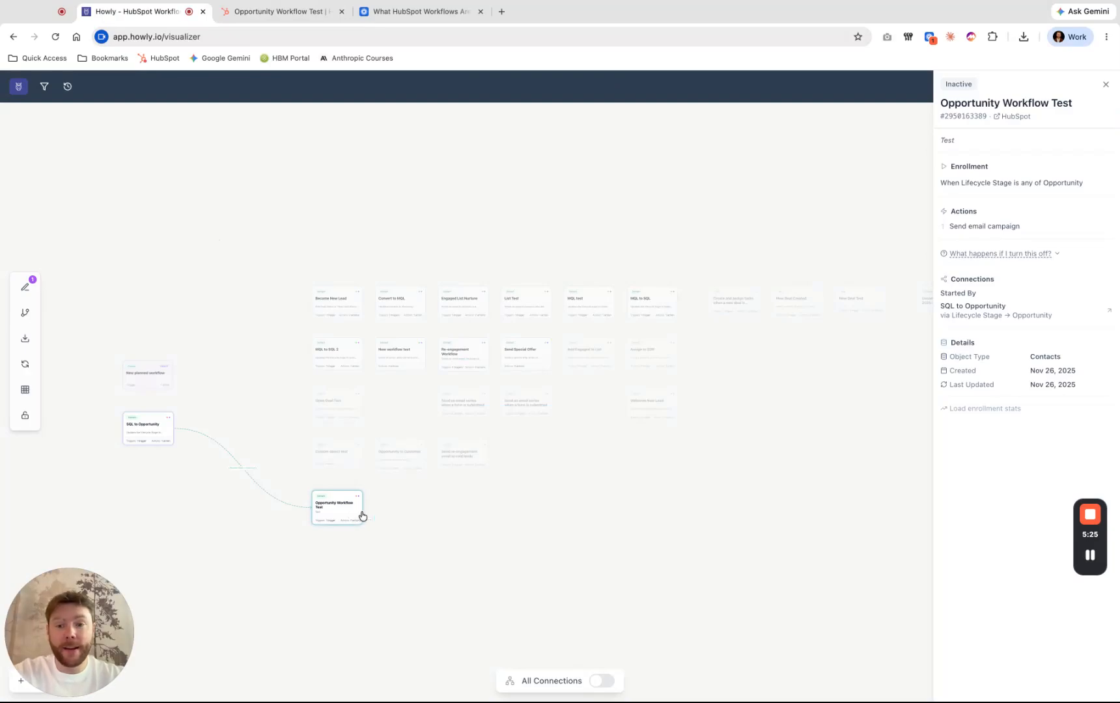
- Compare the connections of the SQL to Opportunity workflow and the planned workflow, and close the details
click(154, 441)
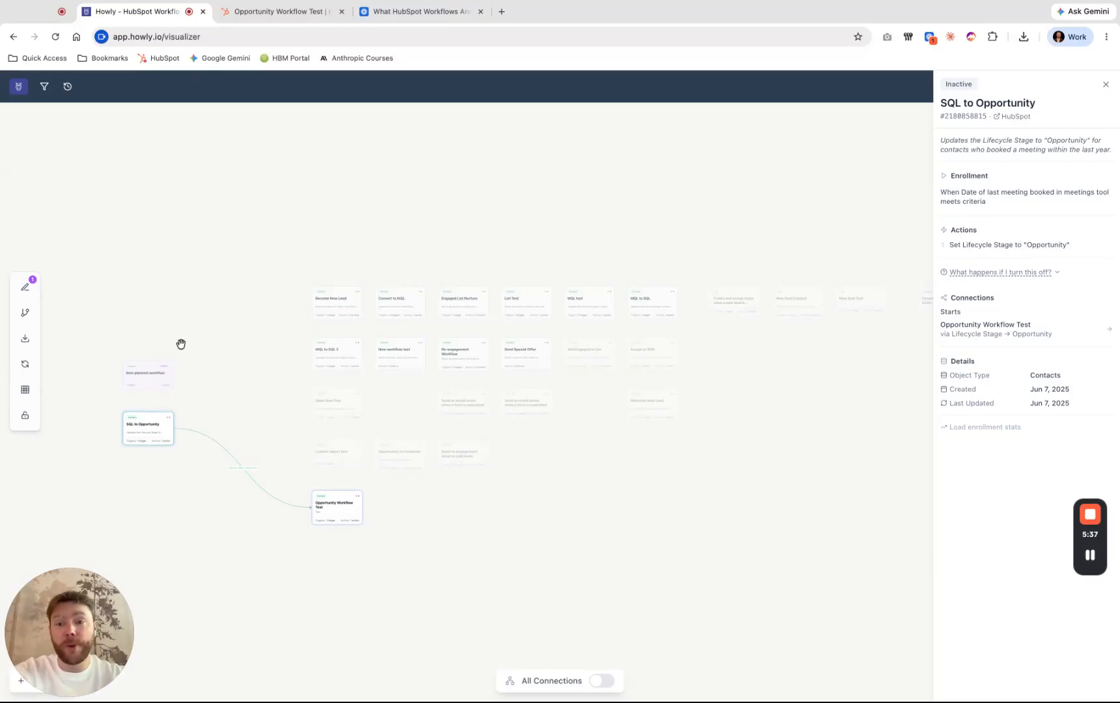
click(158, 375)
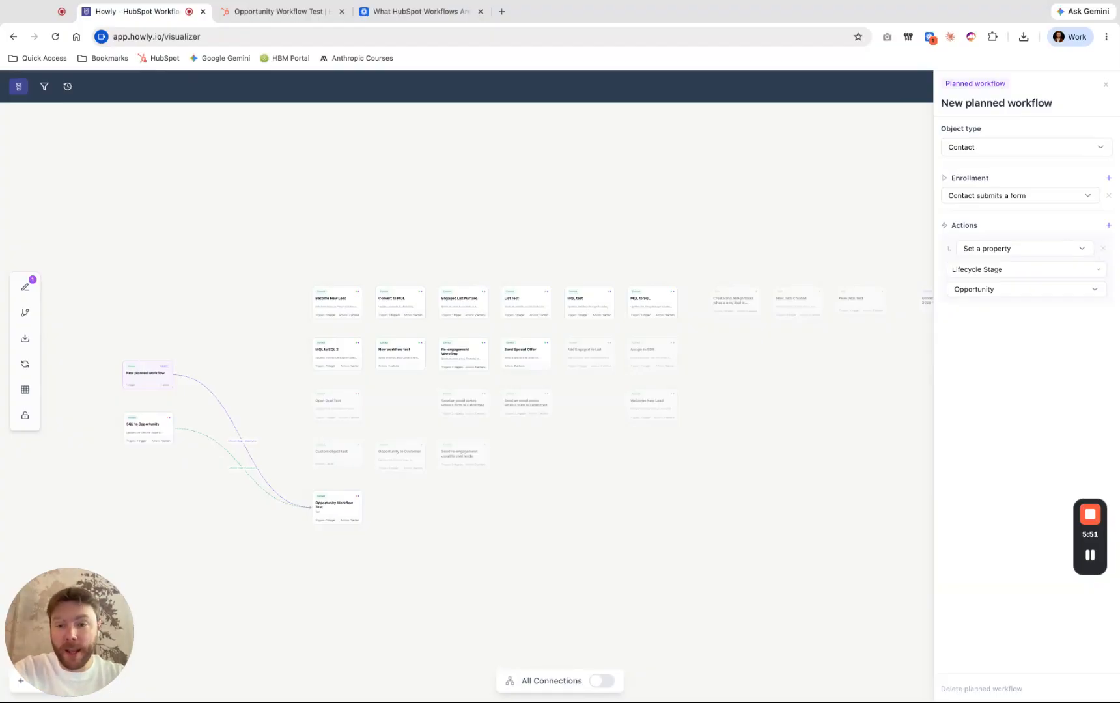
click(241, 415)
- Reopen the planned workflow and try the action types Add to a list and Create a task, leaving the task label empty
click(161, 386)
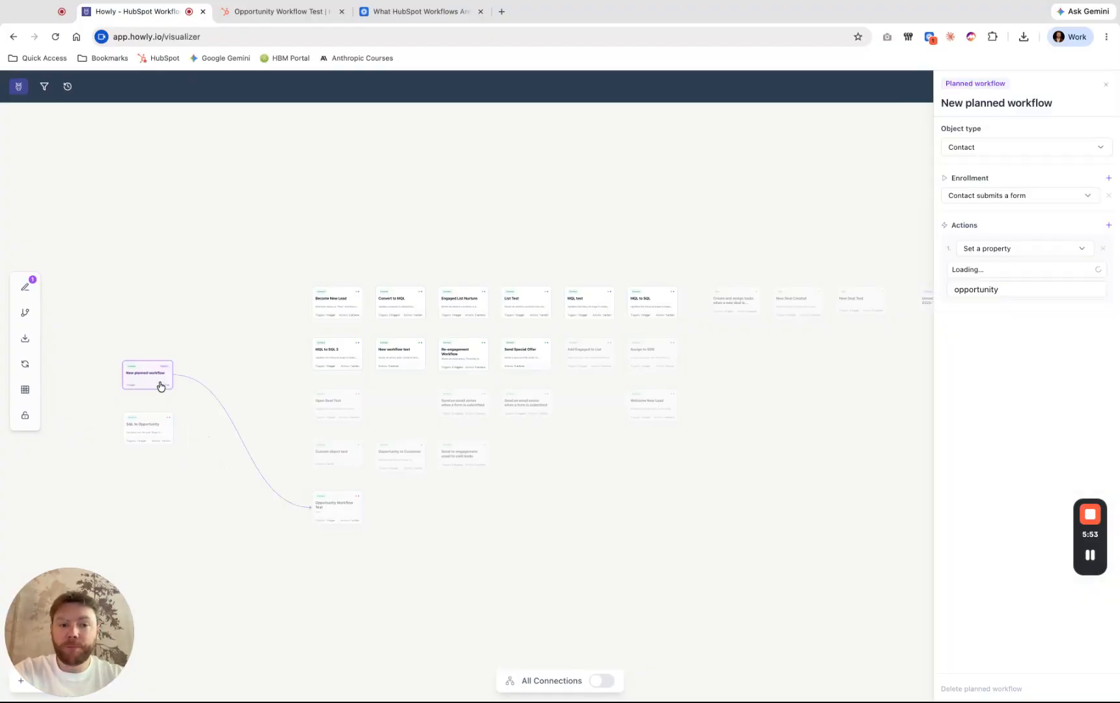
click(1029, 251)
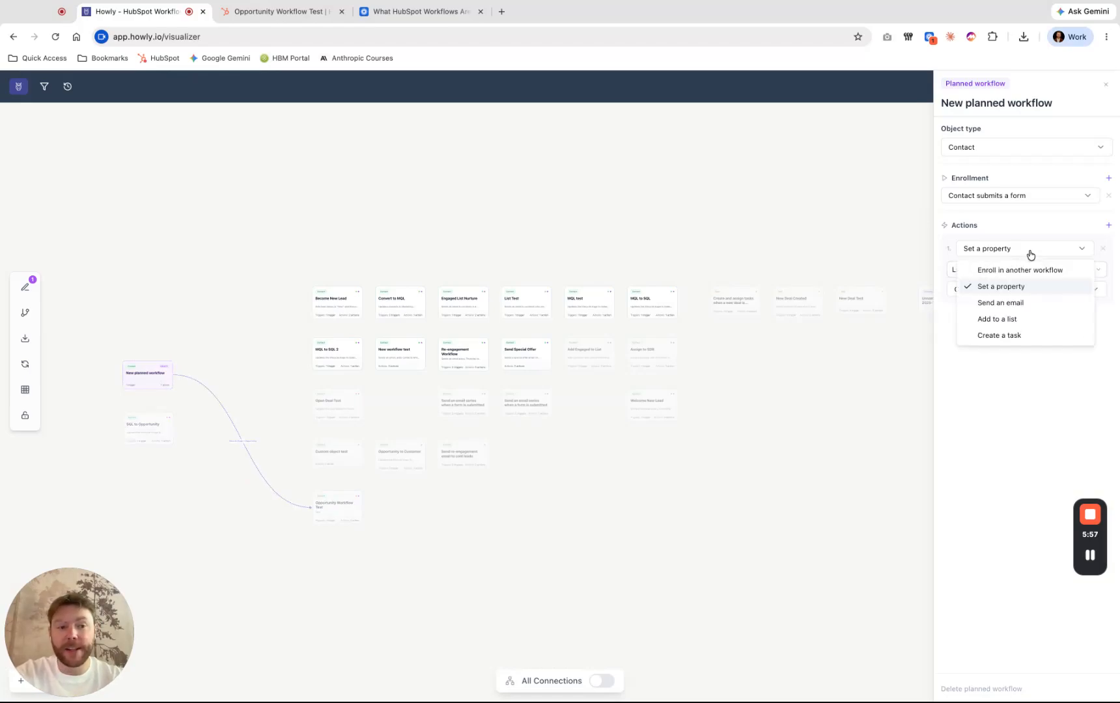
click(1019, 321)
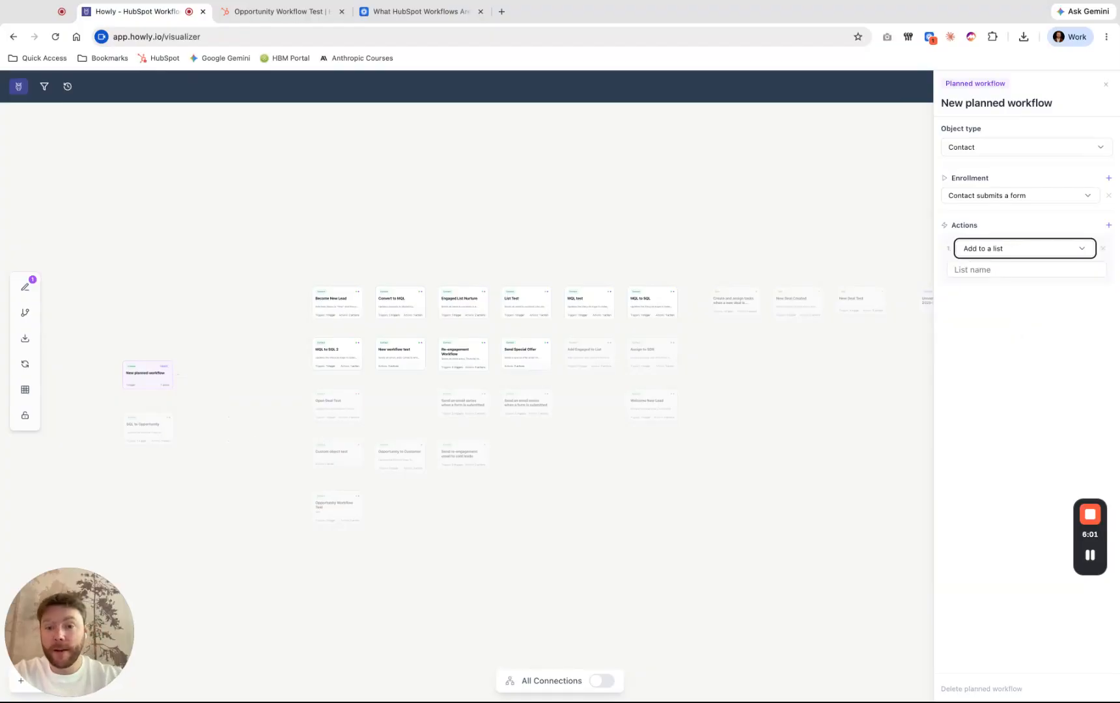
click(1009, 253)
click(1014, 334)
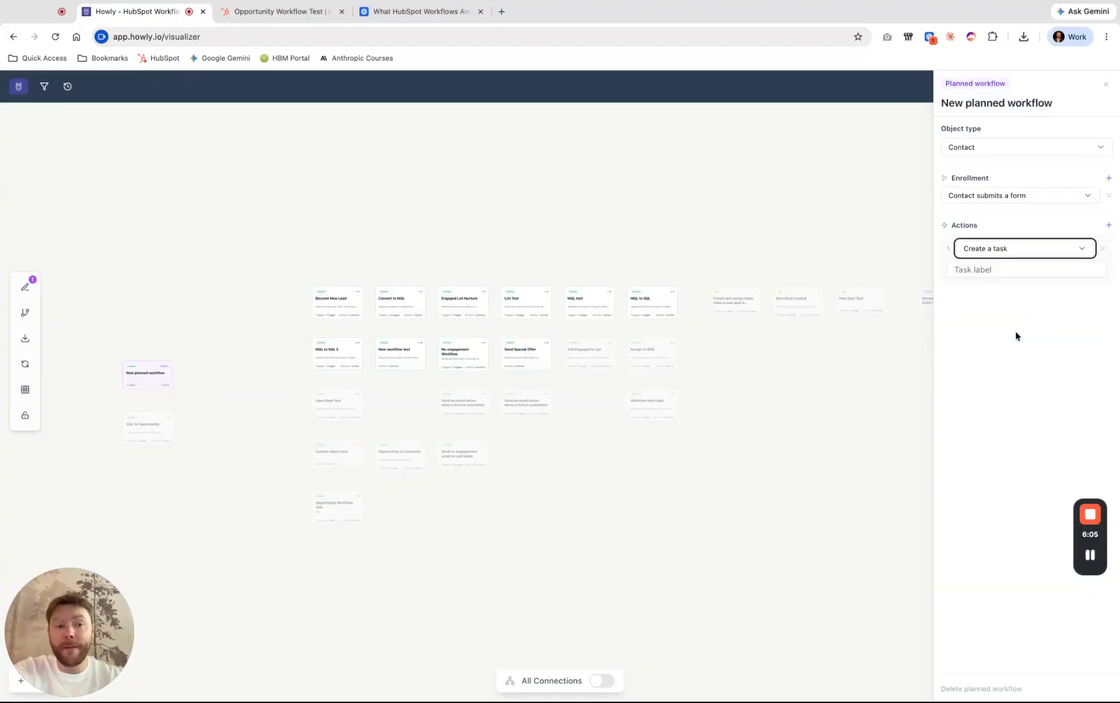
click(997, 269)
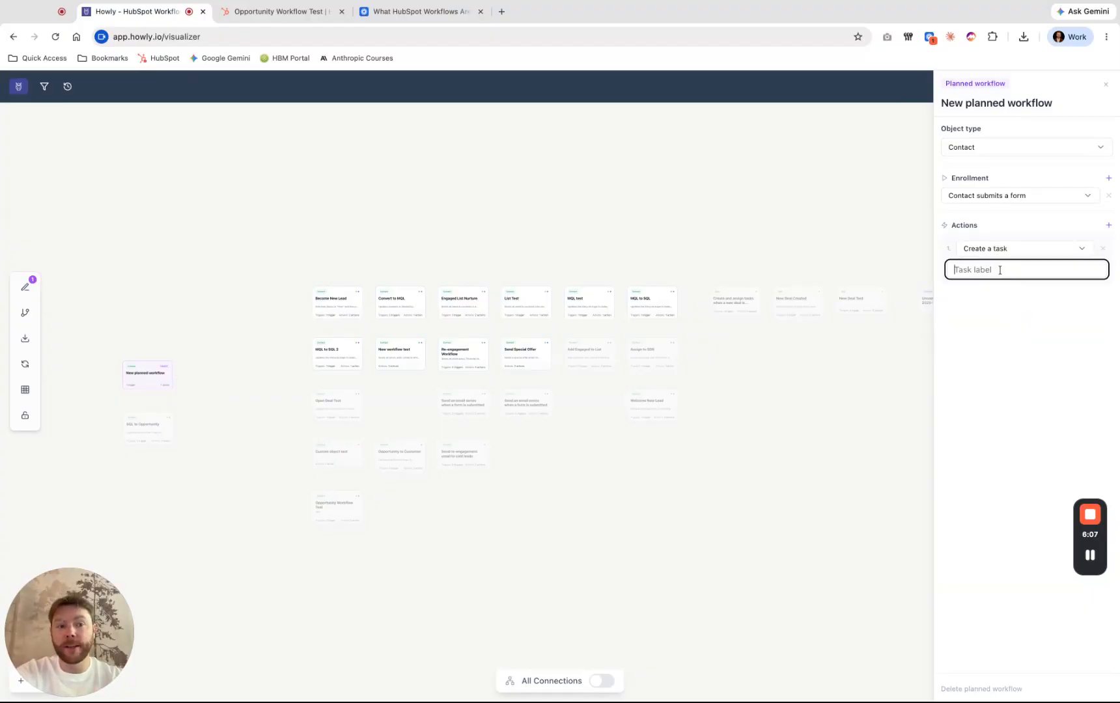
click(971, 345)
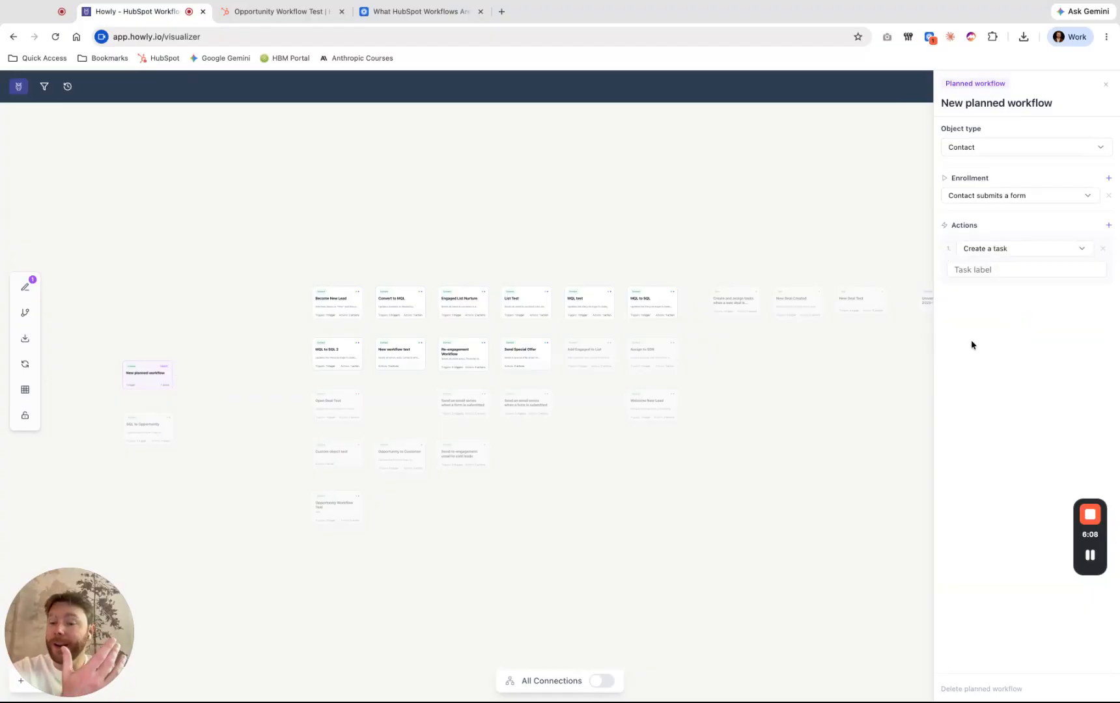
- Try Send an email and Enroll in another workflow as the planned workflow's action, and close its details
click(1014, 251)
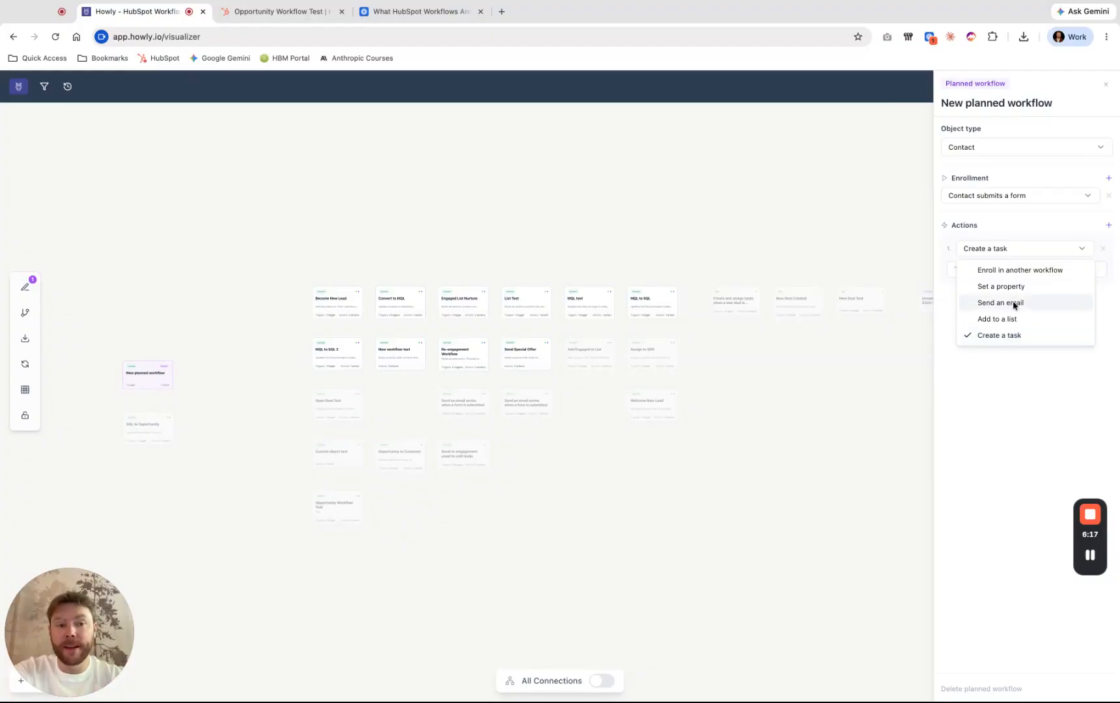
click(1013, 304)
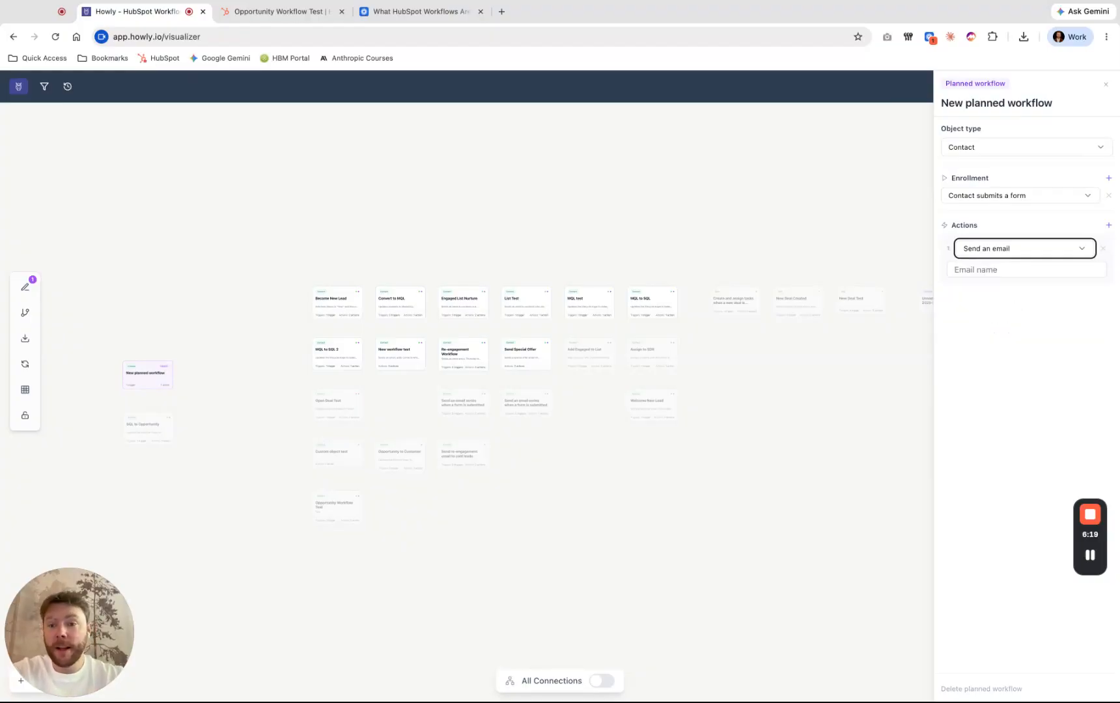
click(1007, 256)
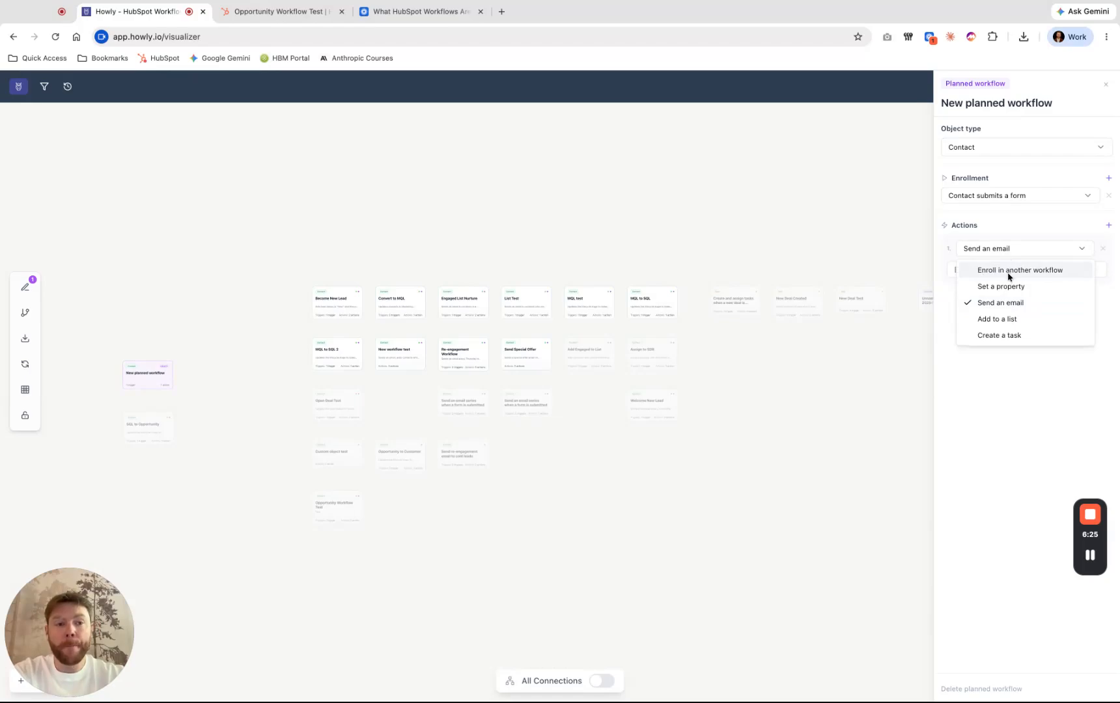
click(1009, 272)
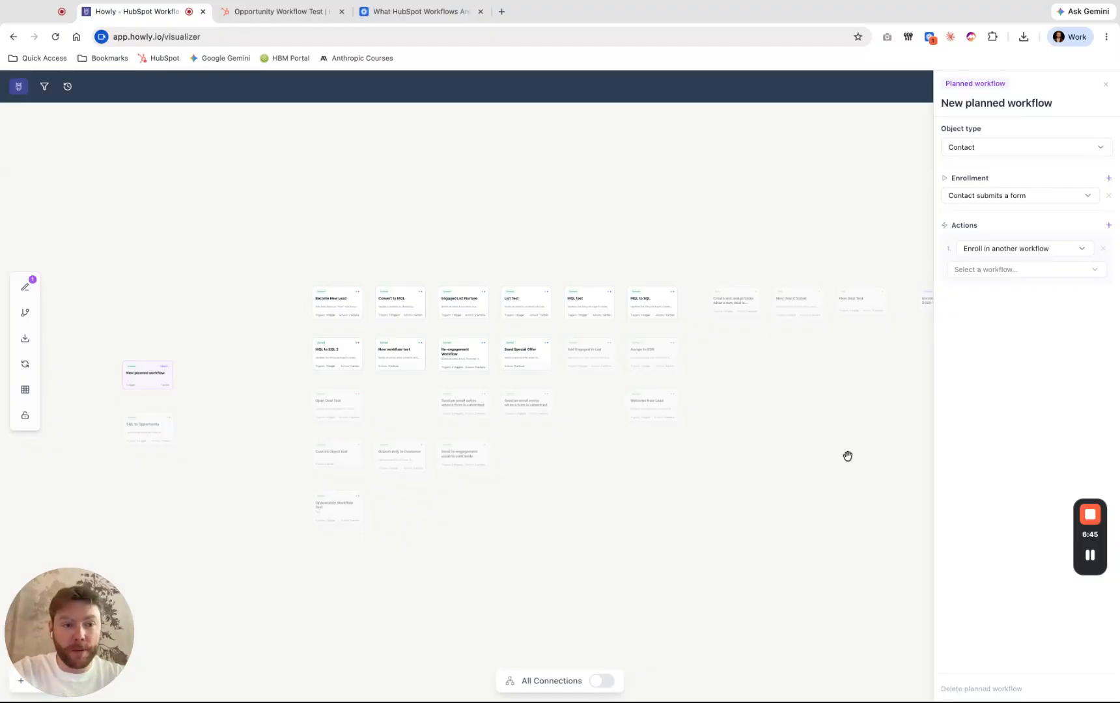
click(780, 466)
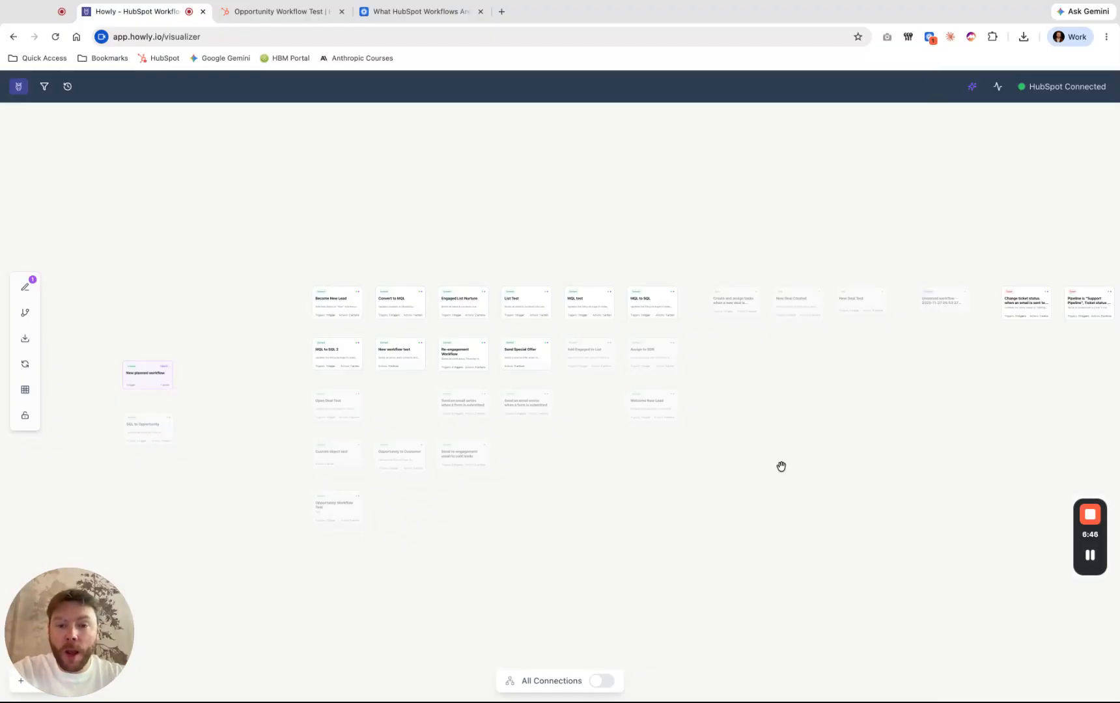
- Delete the planned workflow and reset the canvas layout to the default workflow positions
click(142, 377)
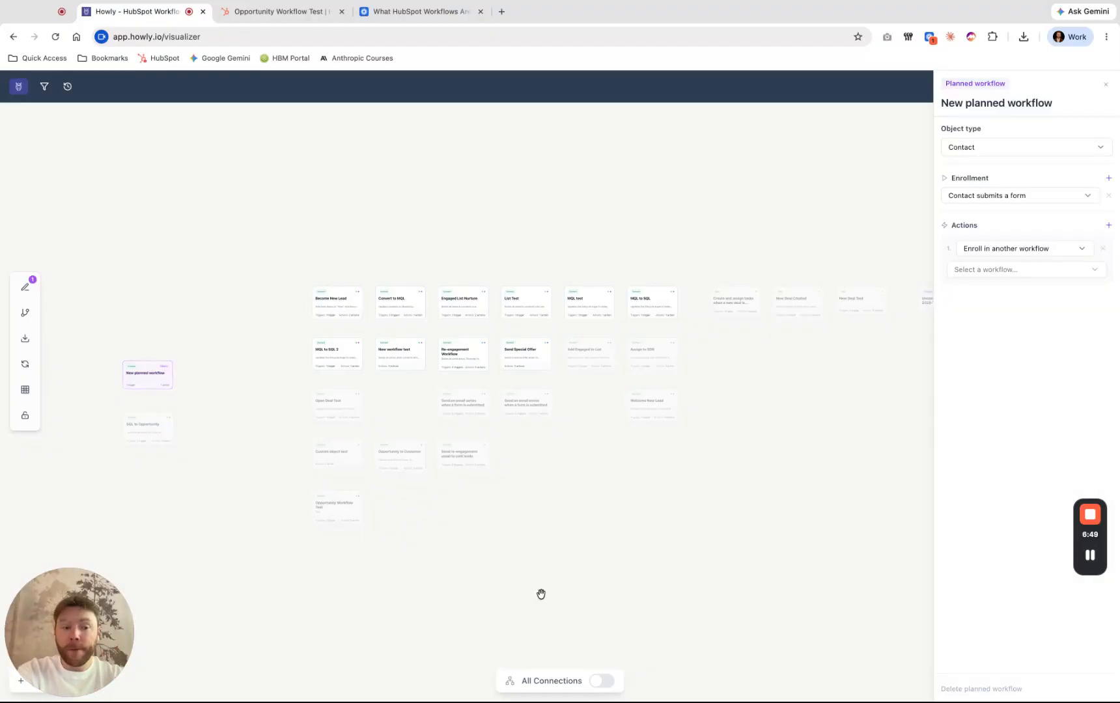
click(980, 692)
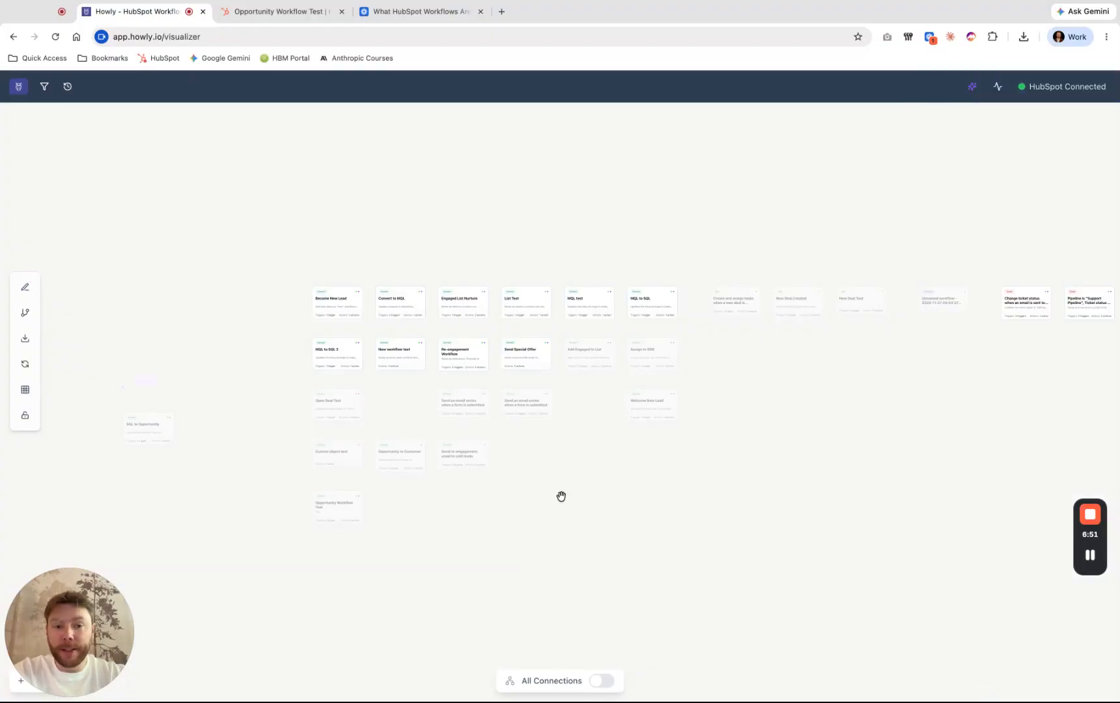
click(24, 390)
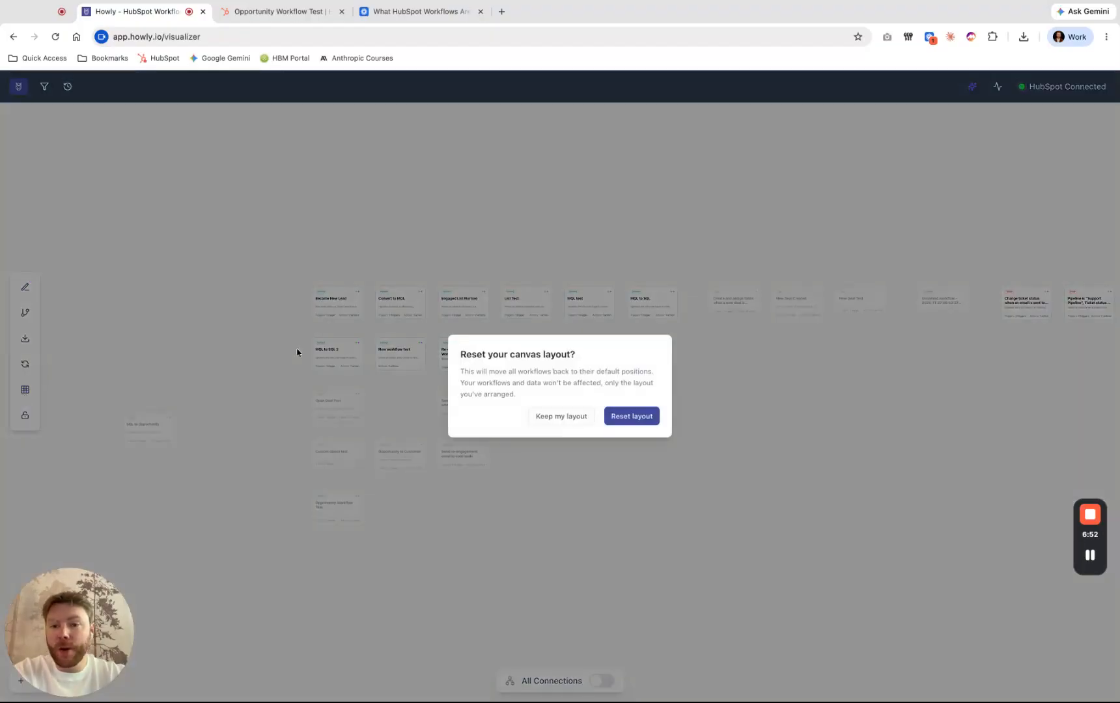
click(630, 416)
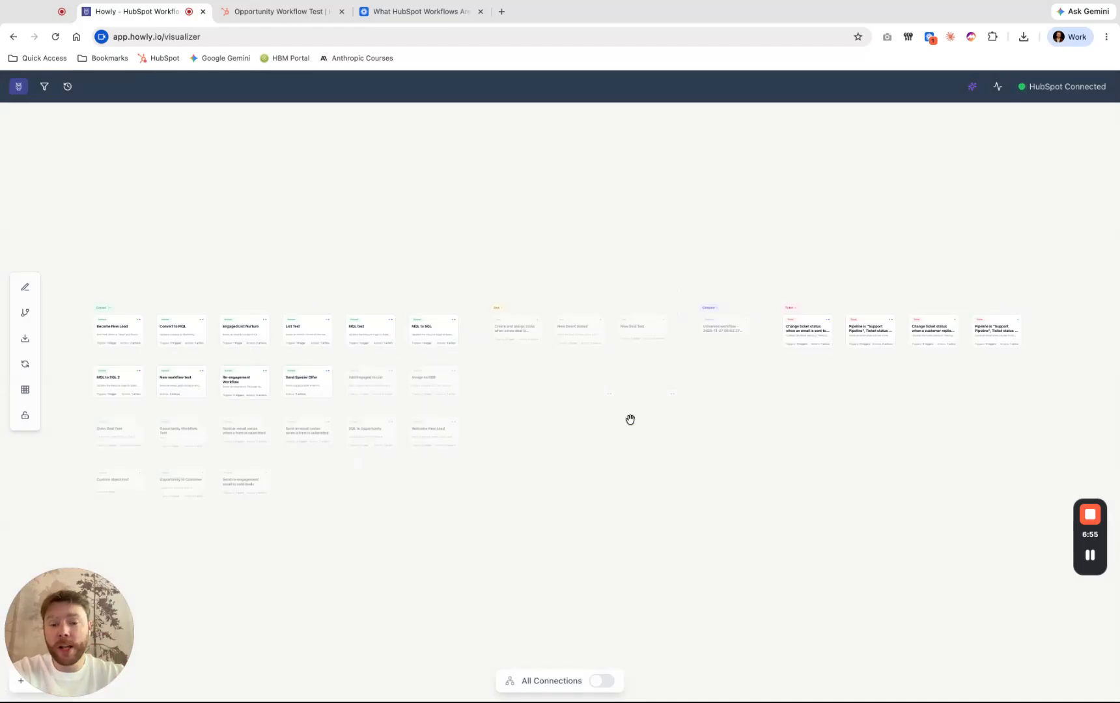